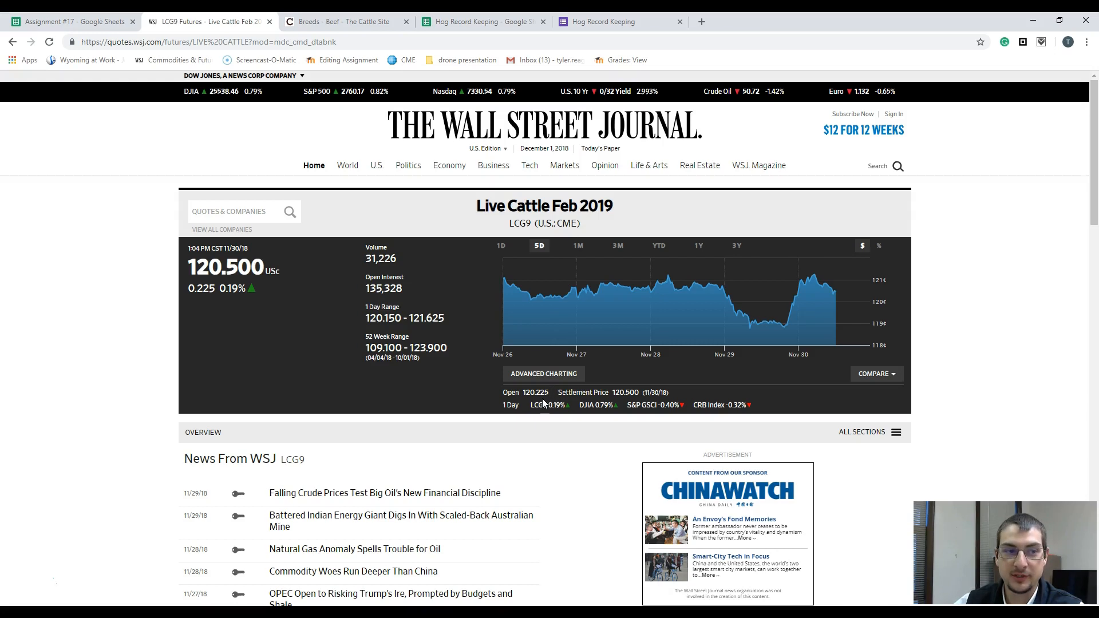
Step: Examine the five-day Historical Prices table on the WSJ Live Cattle page and return to the Assignment #17 spreadsheet
scroll(252, 302, "down", 10)
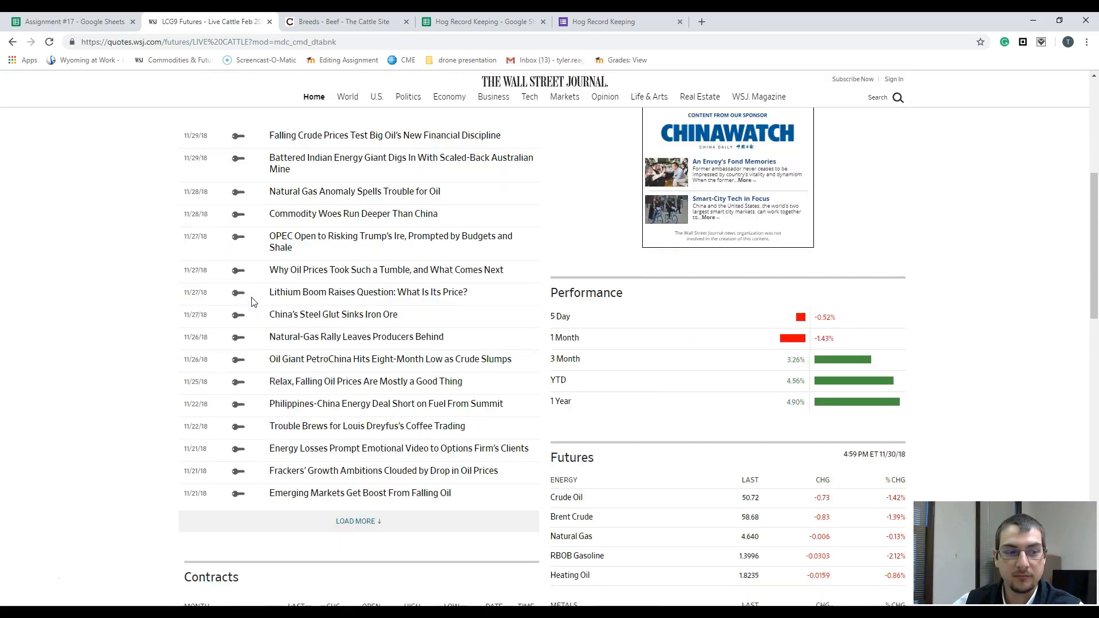
scroll(252, 302, "down", 4)
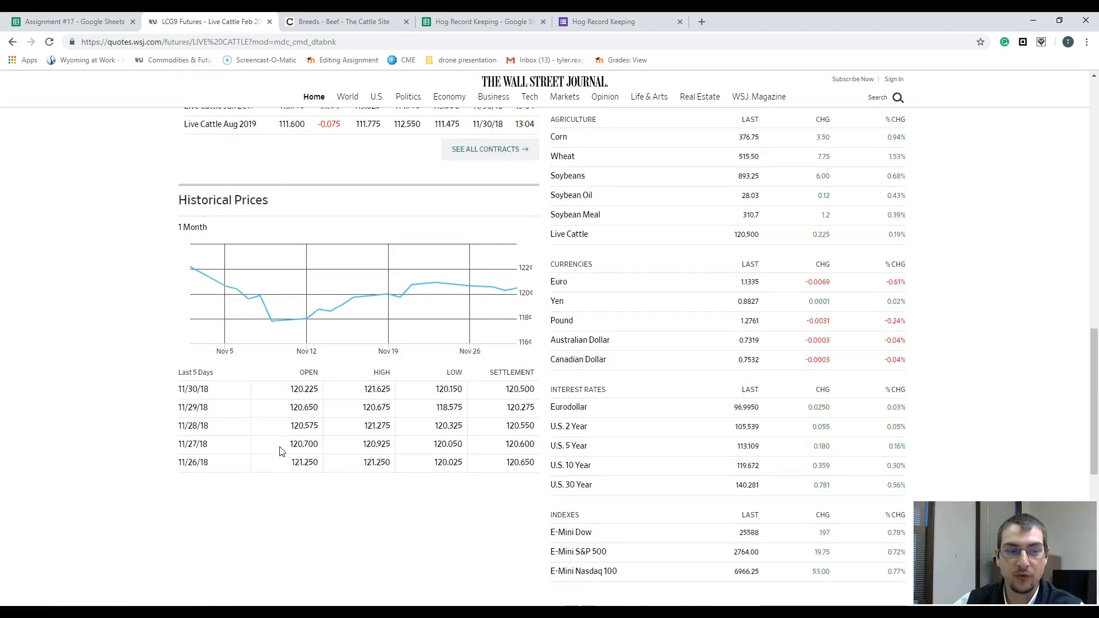
left_click_drag(175, 374, 513, 464)
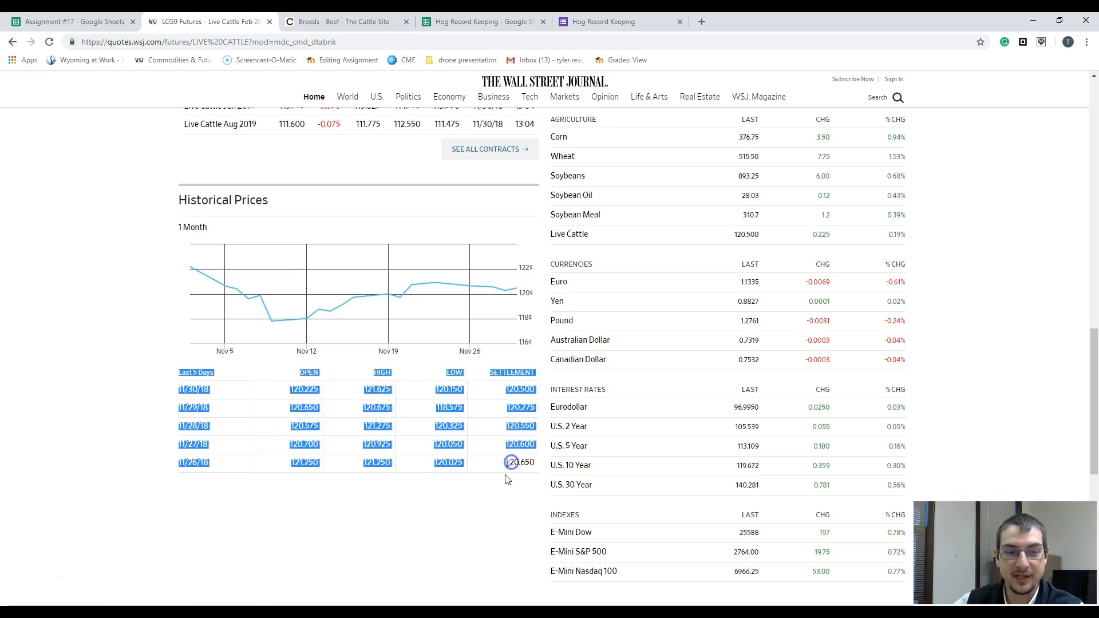
left_click(481, 494)
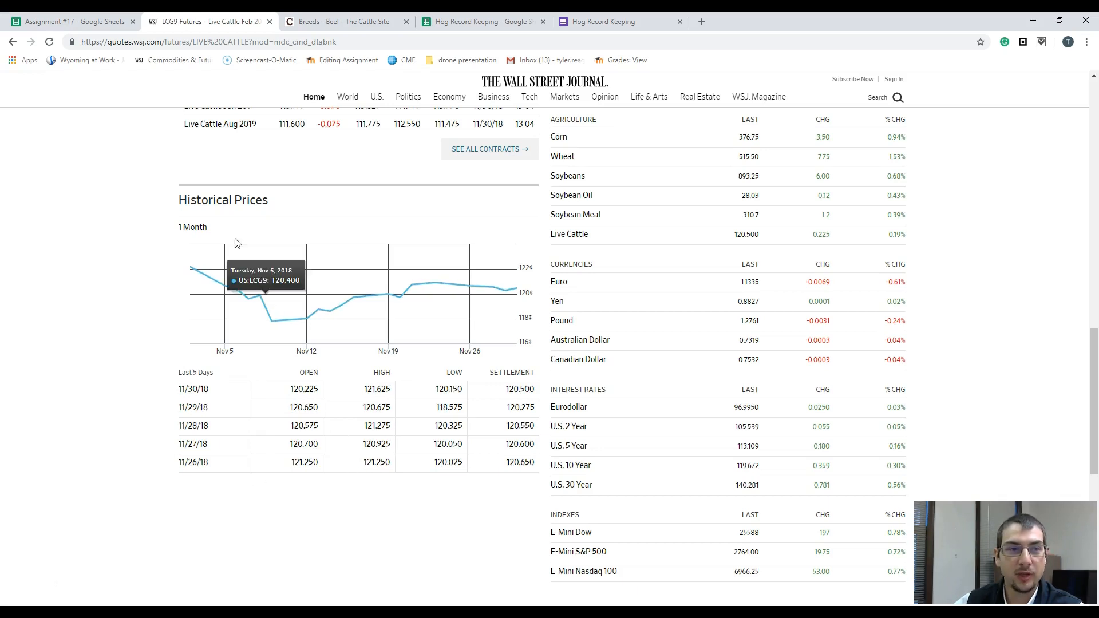
left_click(62, 19)
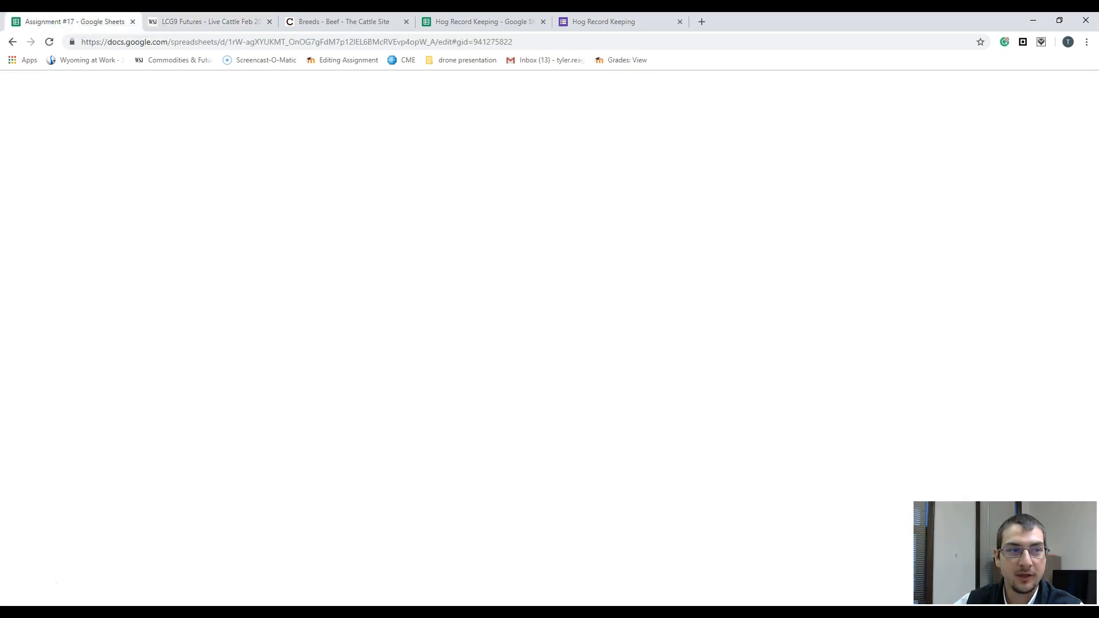
left_click(171, 20)
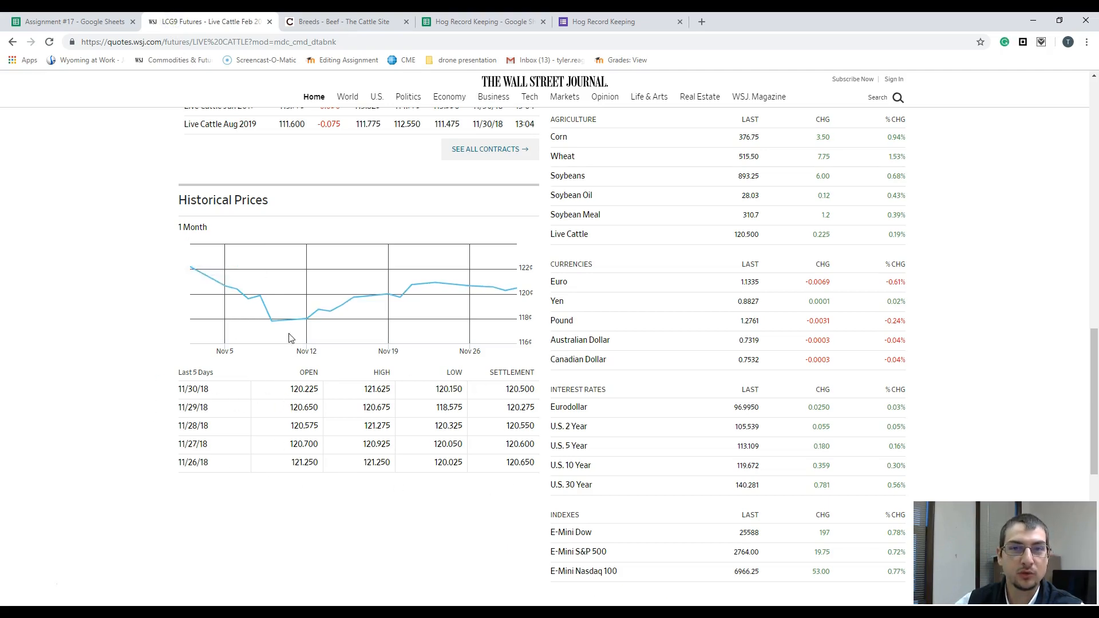
left_click(77, 20)
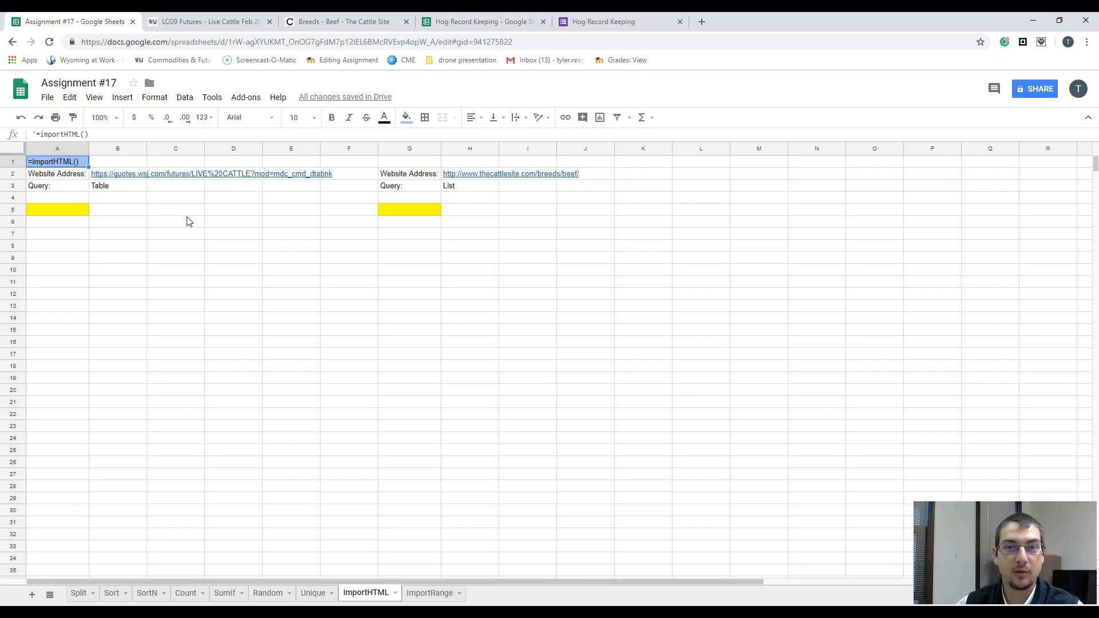
left_click(71, 215)
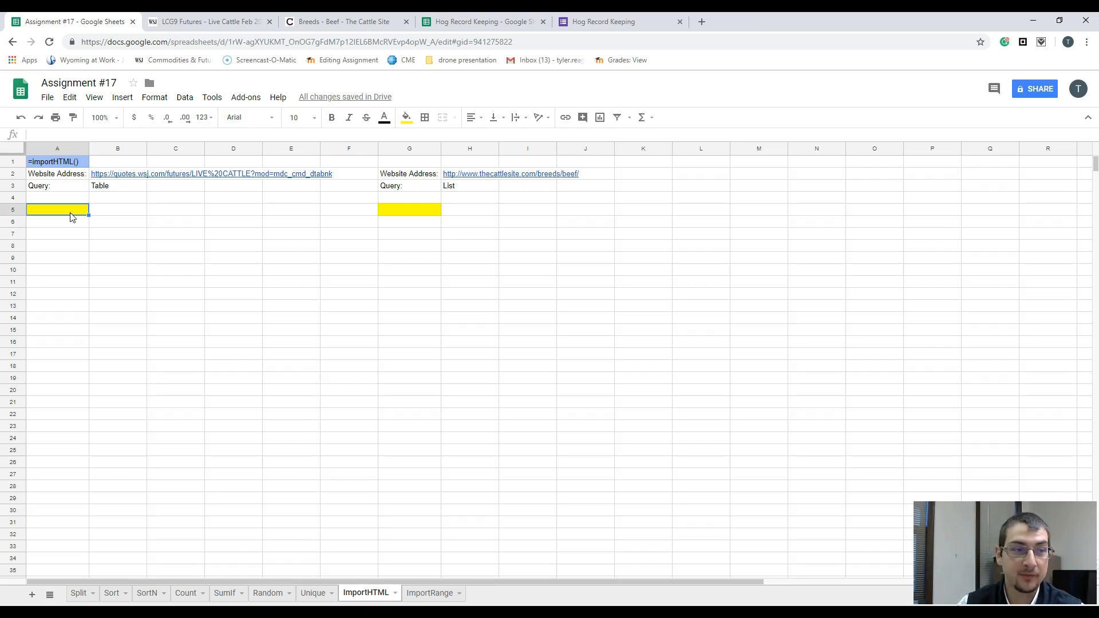
type("=")
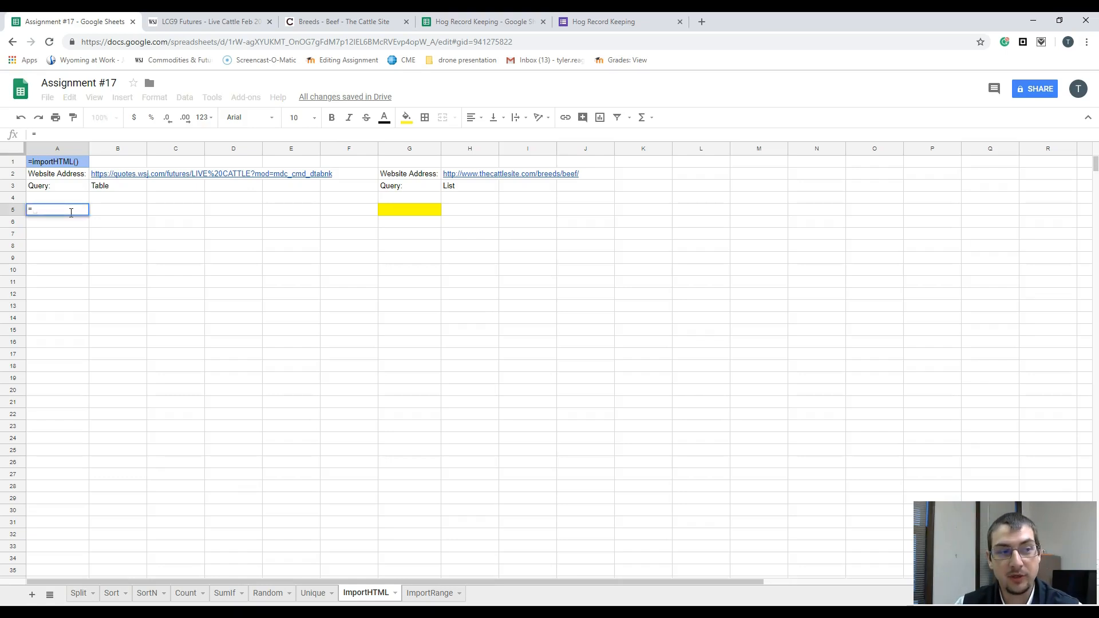
key("Escape")
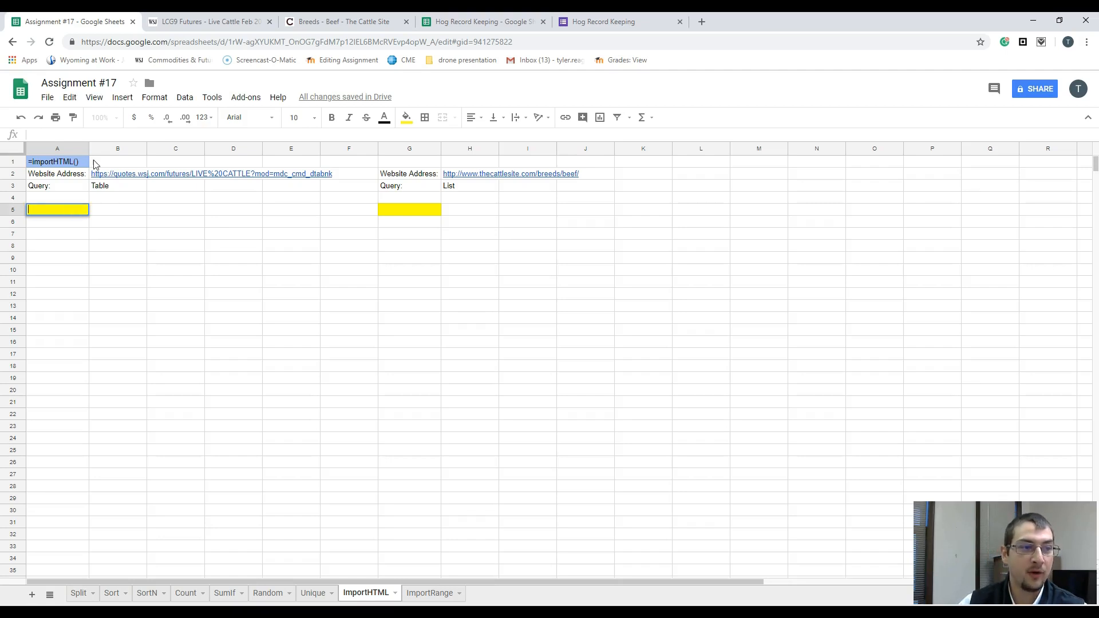
Step: Begin an =importHTML( formula in the yellow cell A5 of the ImportHTML sheet
double_click(72, 208)
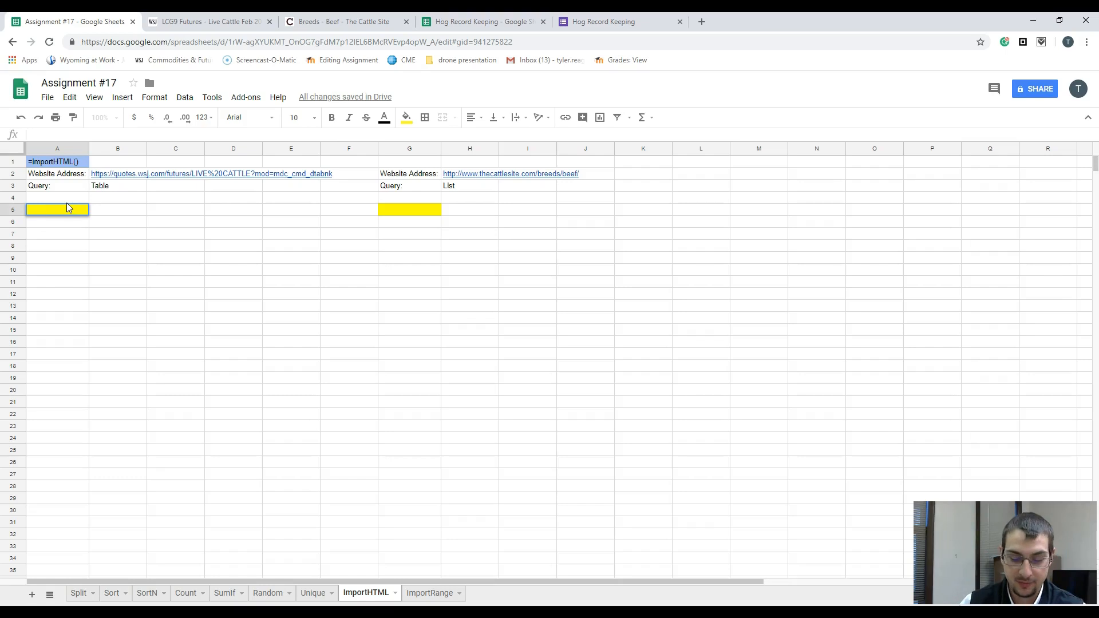
type("=imp")
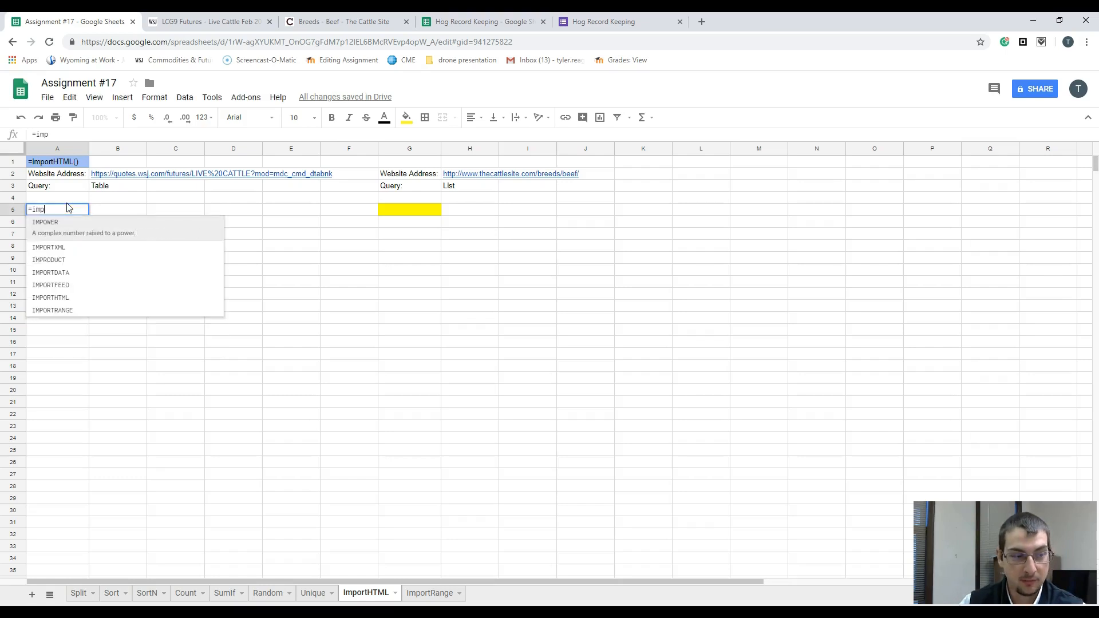
type("ortHTM")
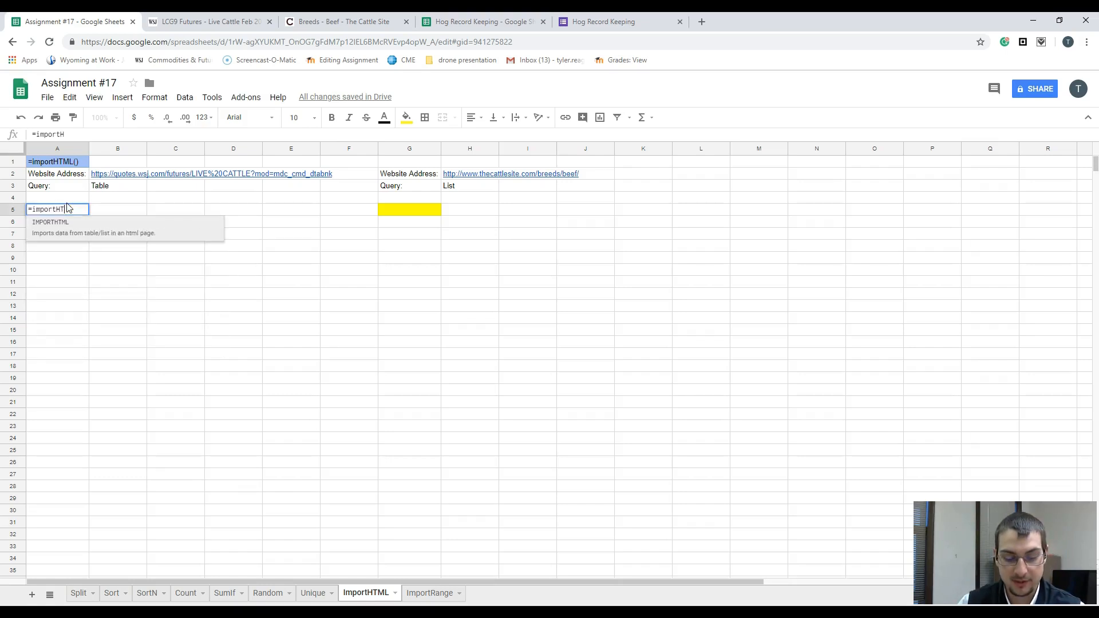
type("L9")
key("BackSpace")
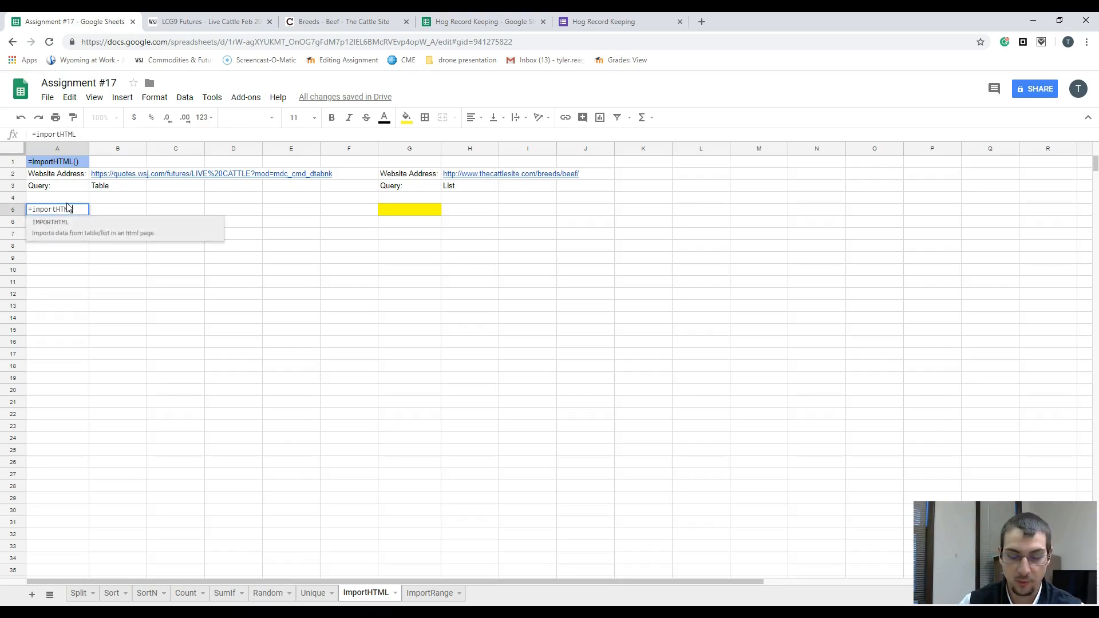
type("(")
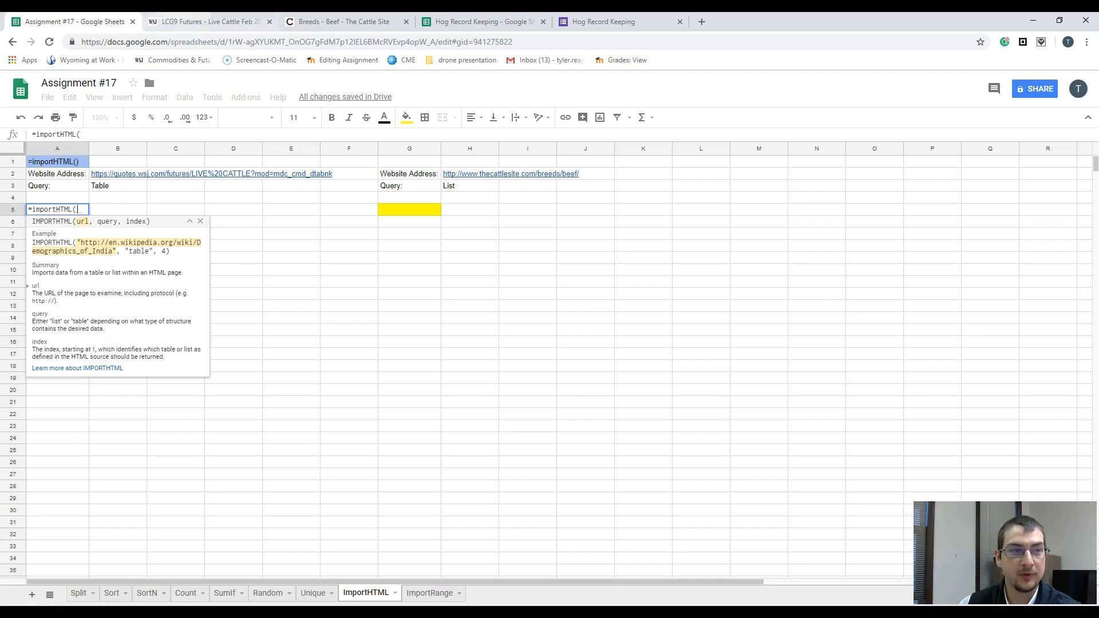
Step: Copy the full web address of the WSJ Live Cattle futures page
left_click(180, 22)
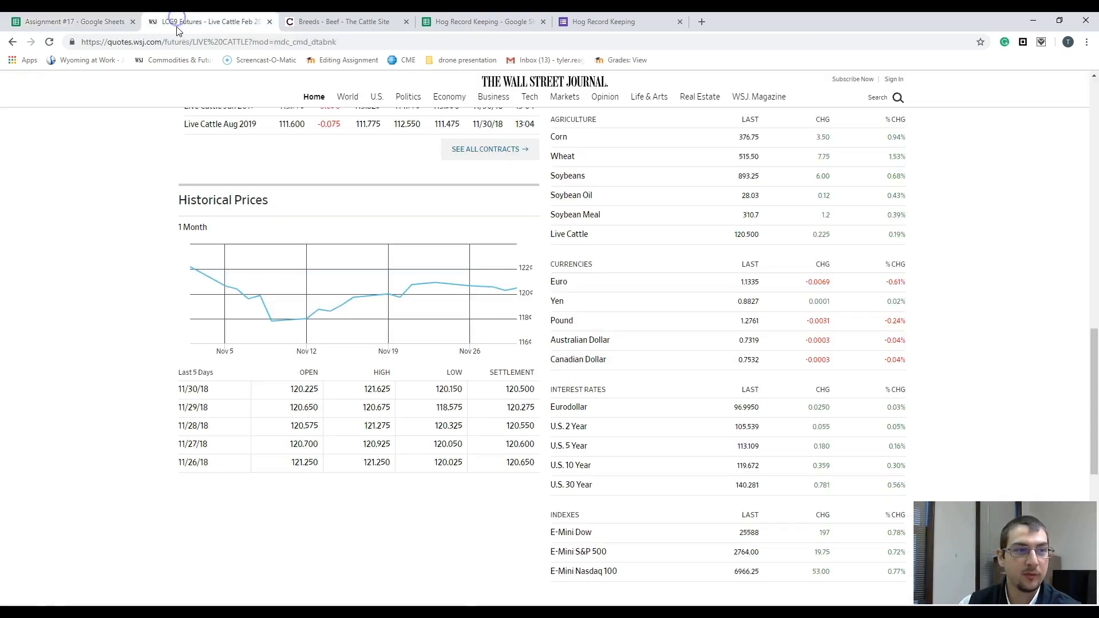
left_click(85, 44)
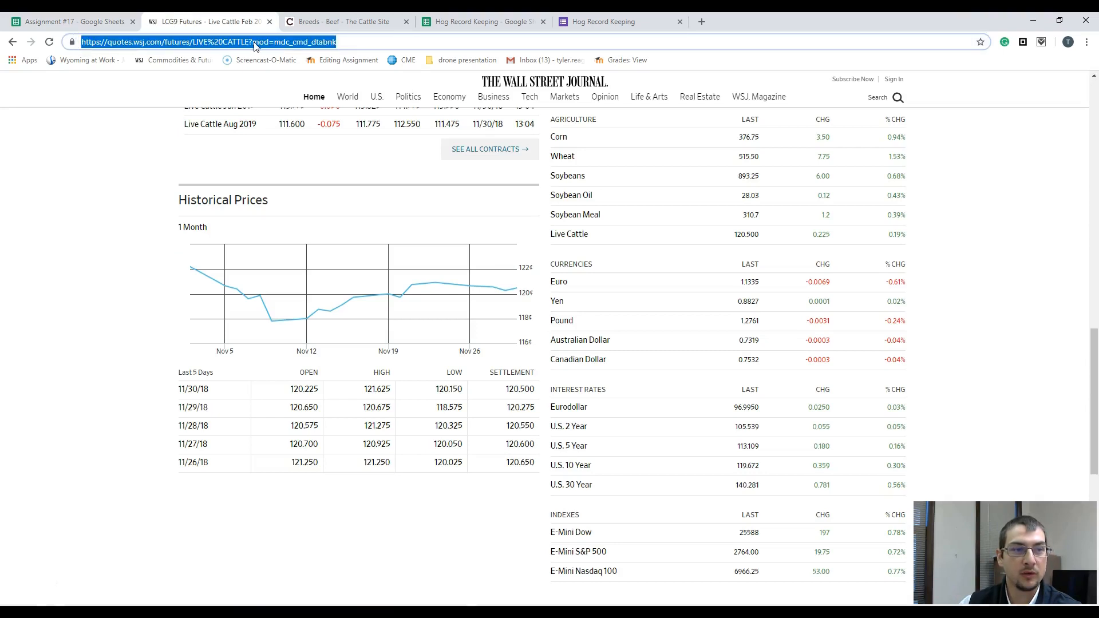
left_click_drag(350, 45, 67, 46)
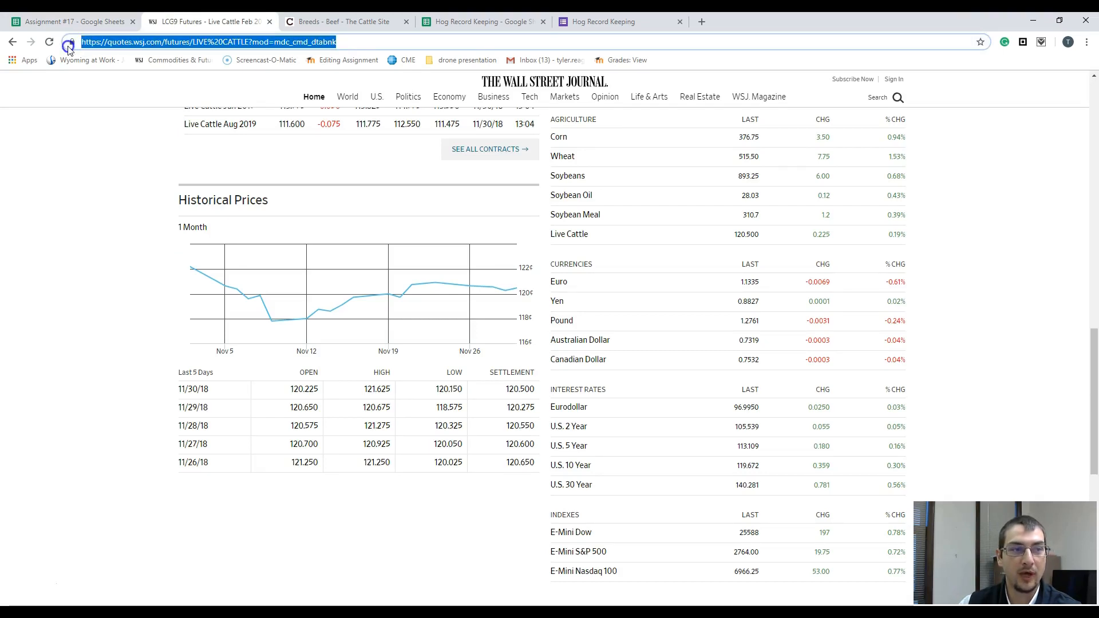
right_click(116, 44)
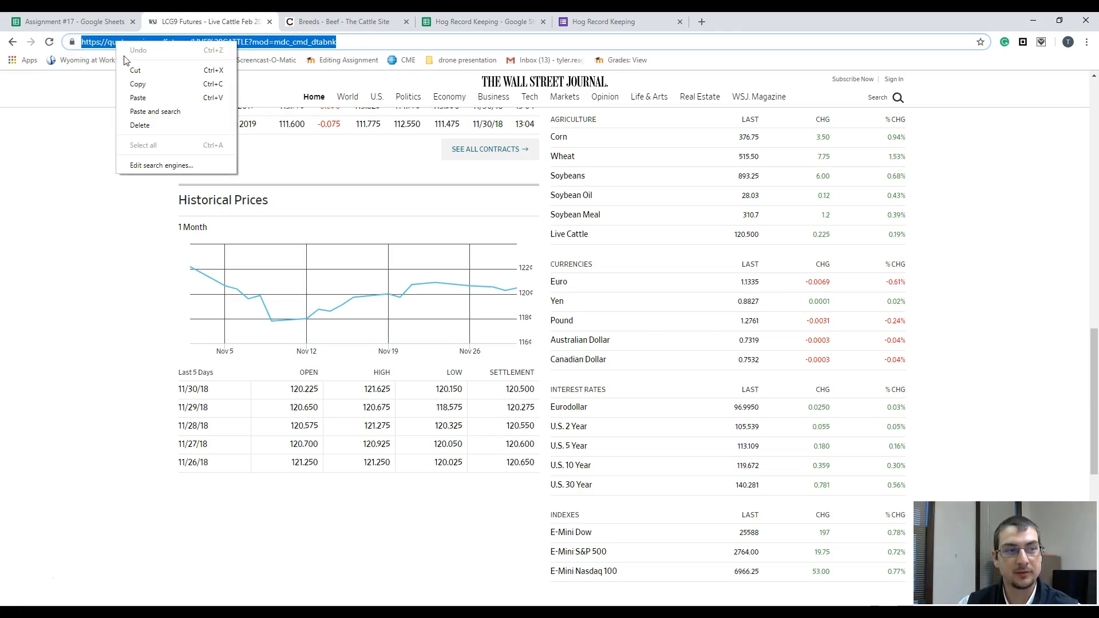
left_click(135, 84)
Step: In the A5 formula, paste the copied address in quotation marks as the url and add "Table" as the query, each followed by a comma
left_click(92, 25)
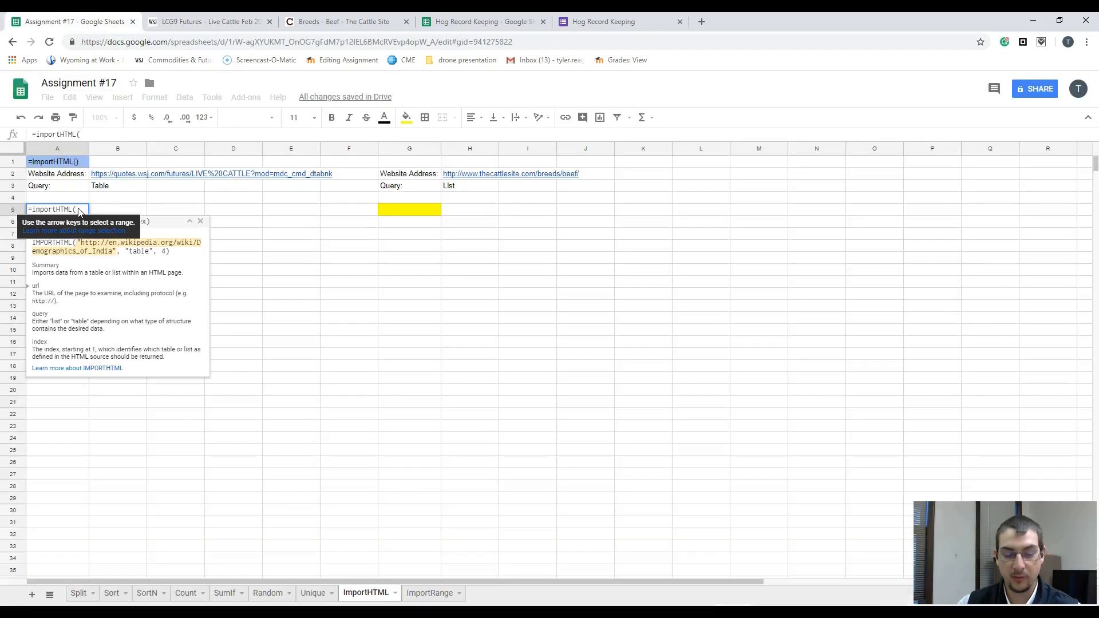
type("\"")
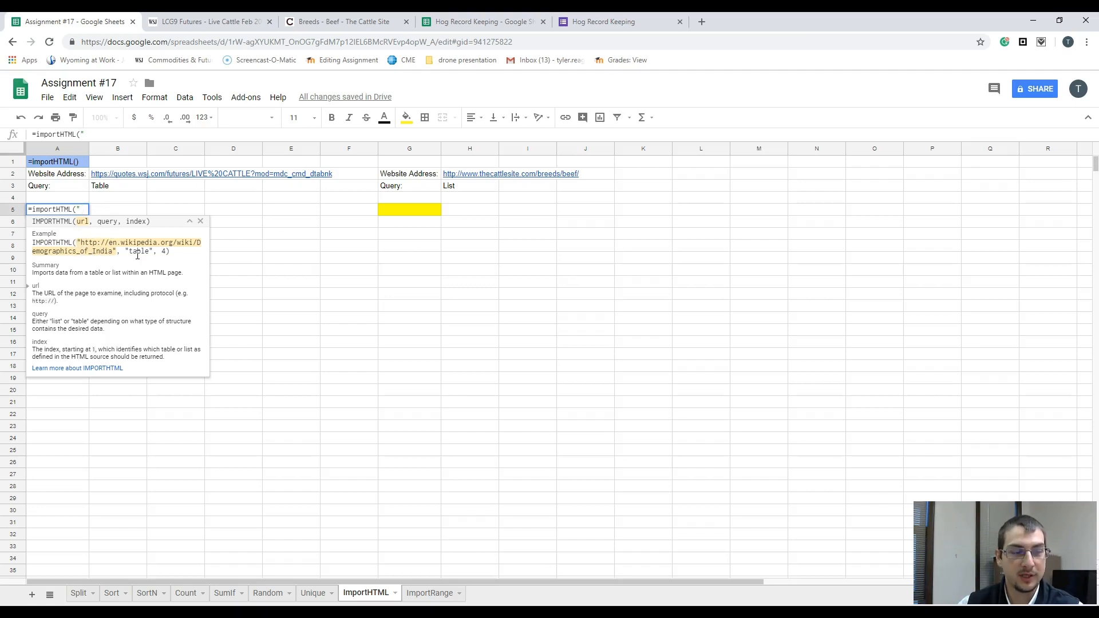
right_click(86, 210)
left_click(111, 281)
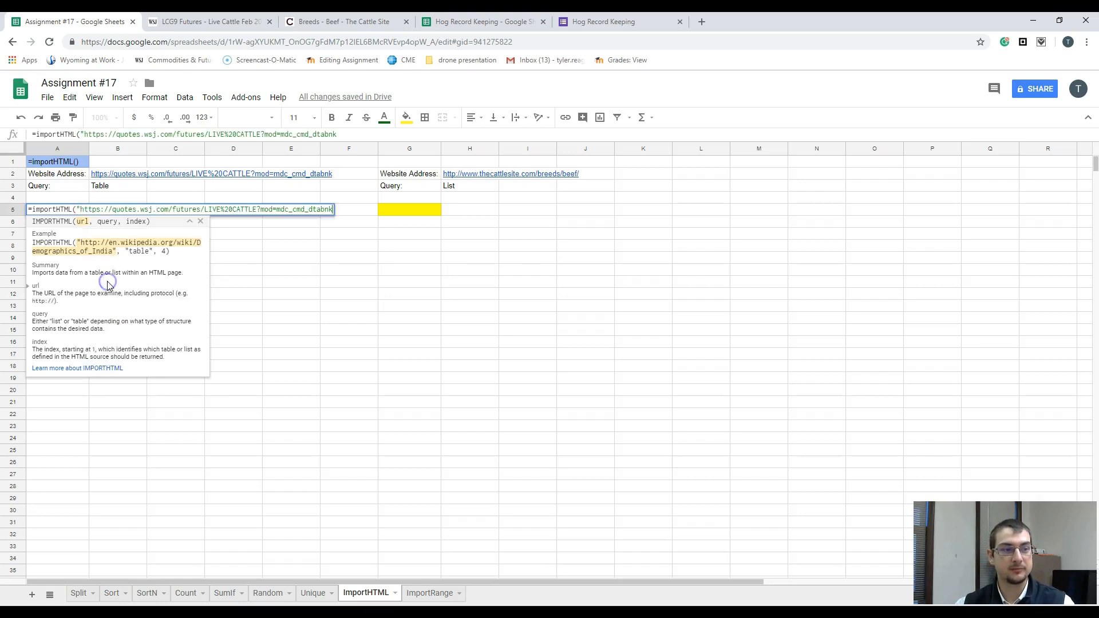
type("\"")
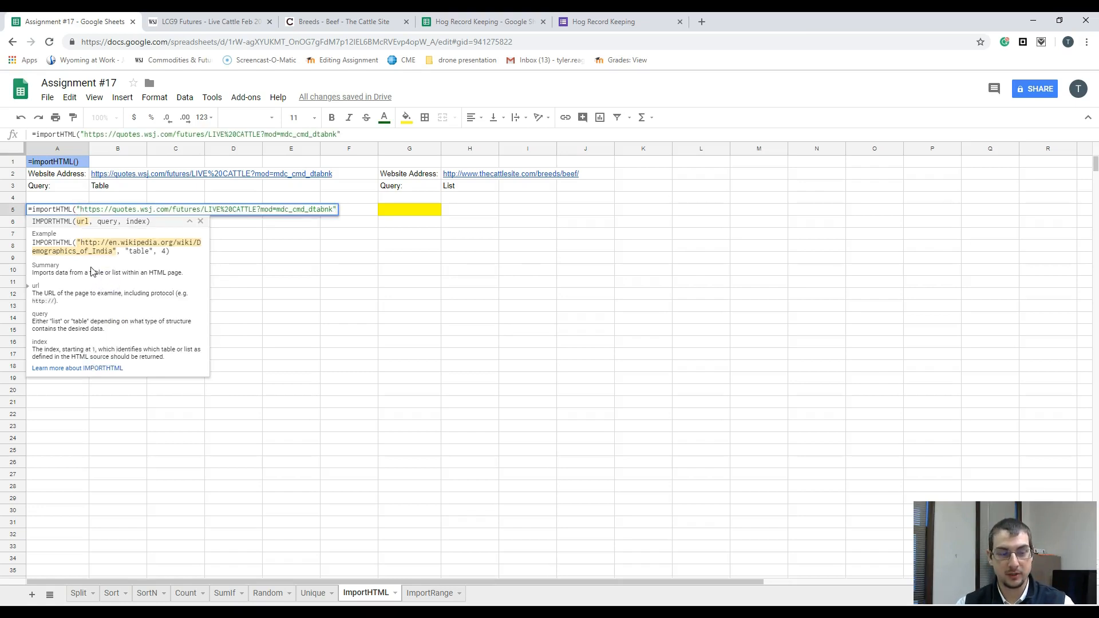
type(",")
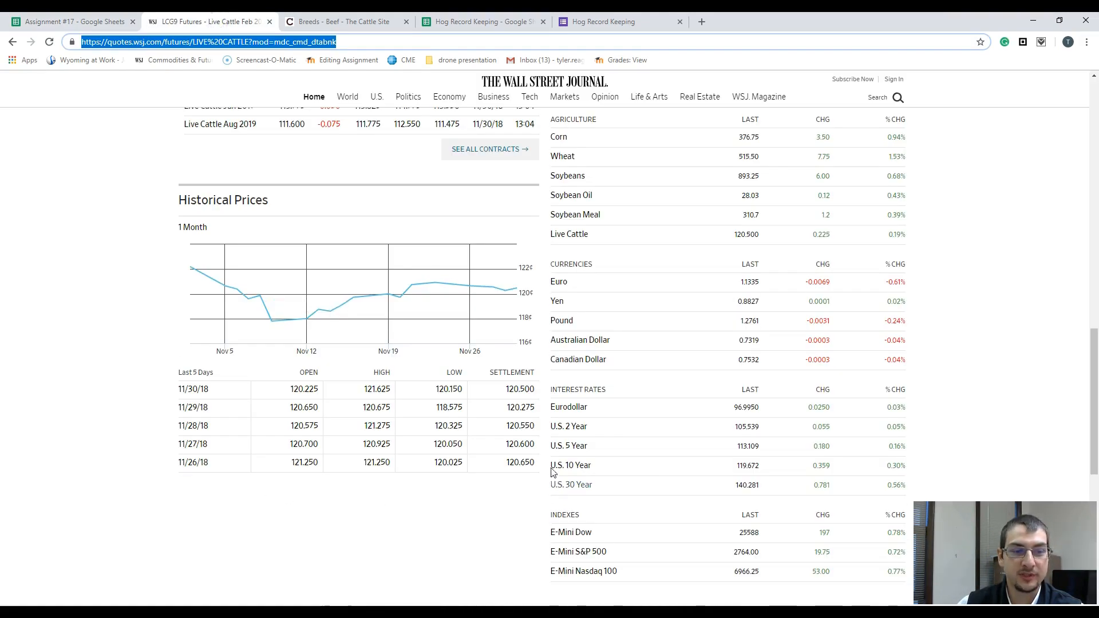
left_click(79, 22)
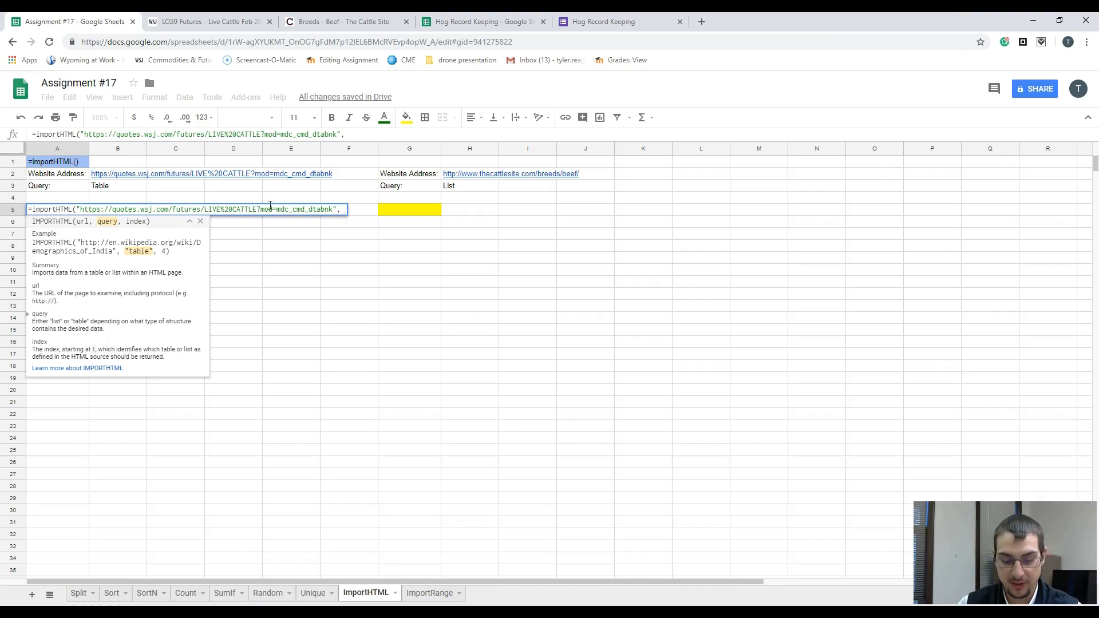
type("\"Table\",")
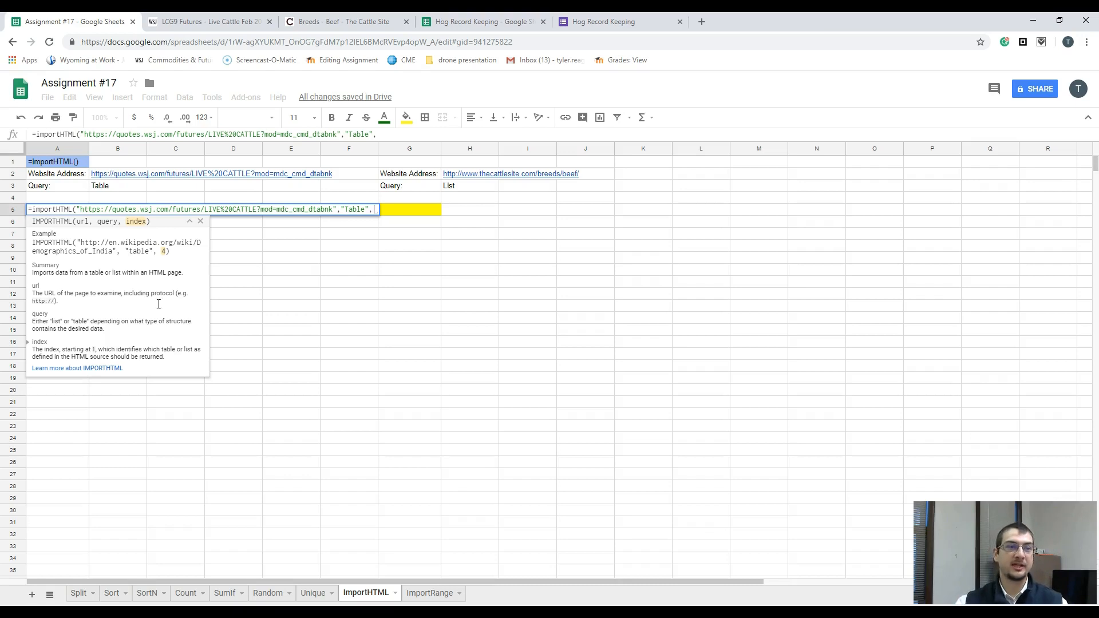
Step: Check the tables on the WSJ page and complete the A5 importHTML formula with index 1
left_click(172, 21)
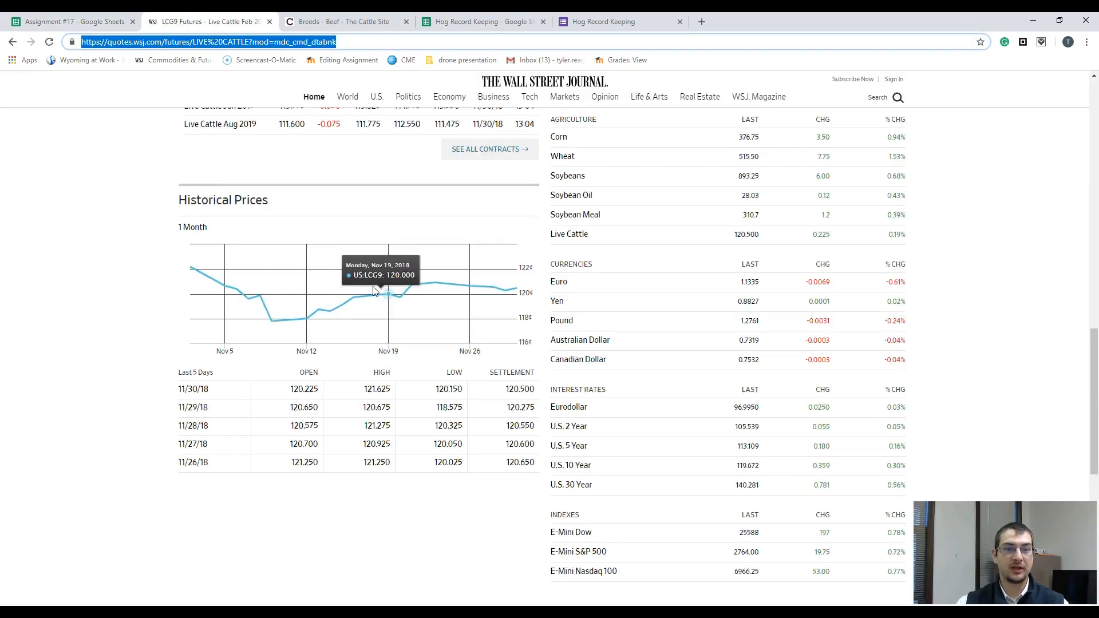
scroll(267, 295, "up", 15)
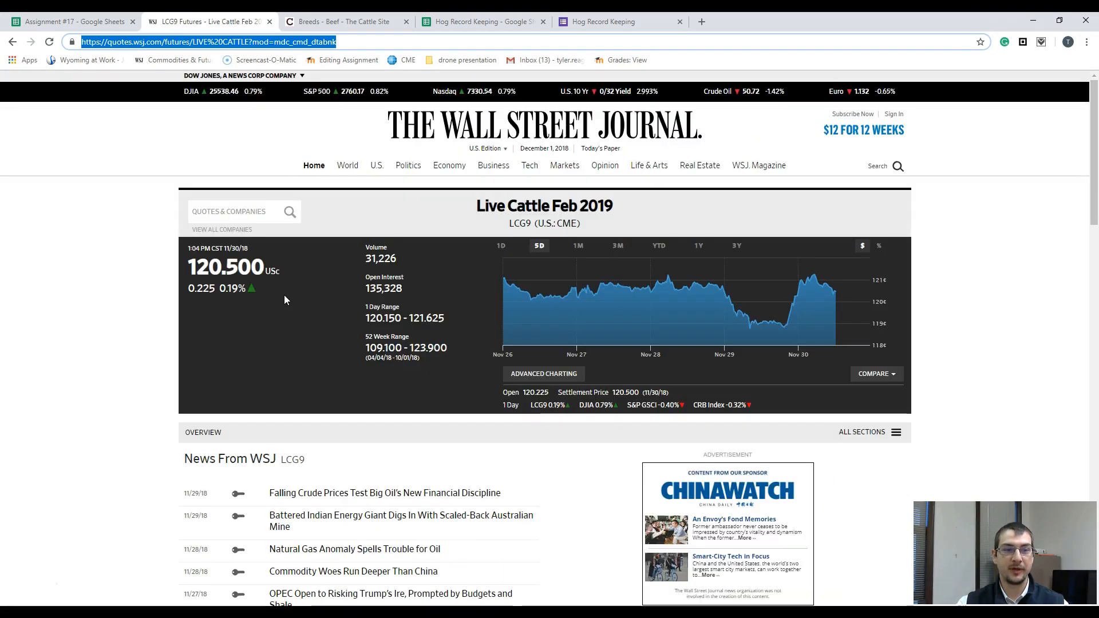
scroll(428, 253, "down", 4)
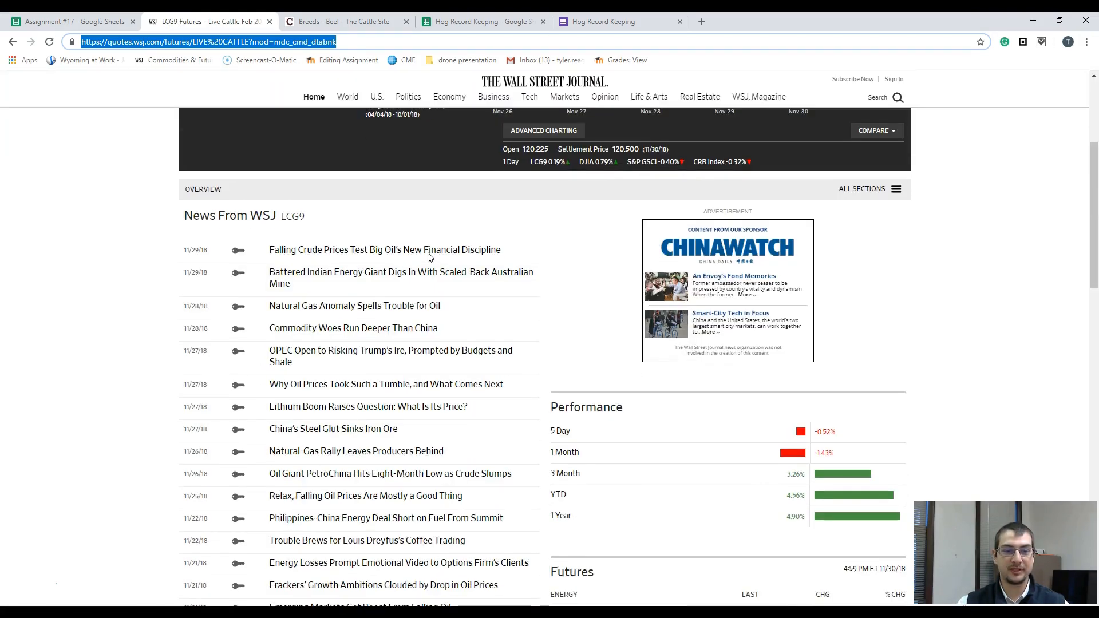
scroll(429, 256, "down", 4)
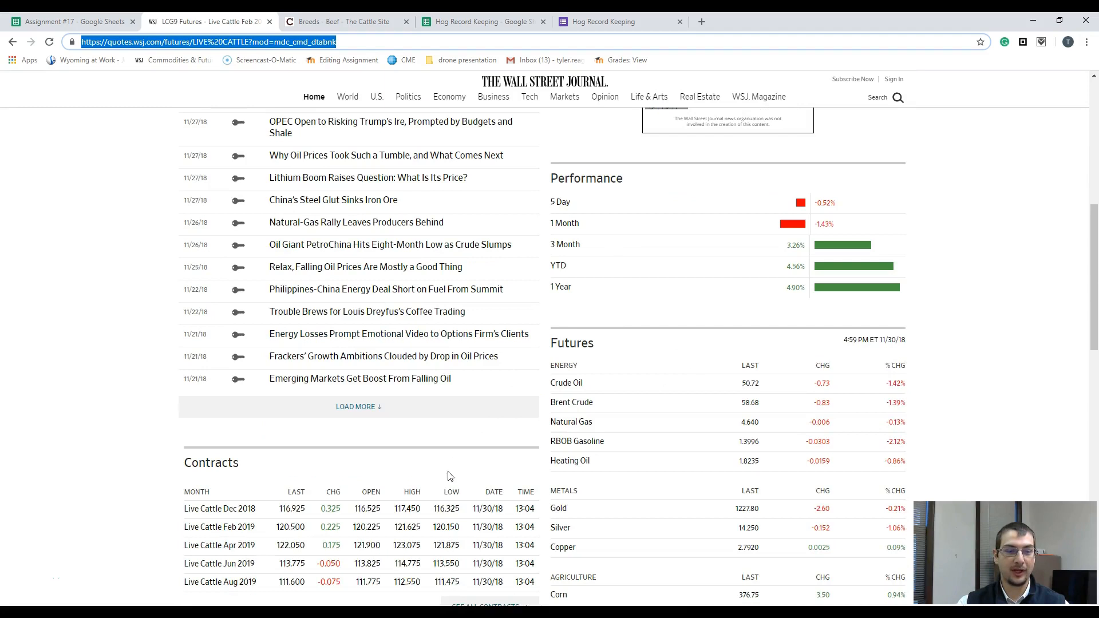
scroll(431, 486, "down", 4)
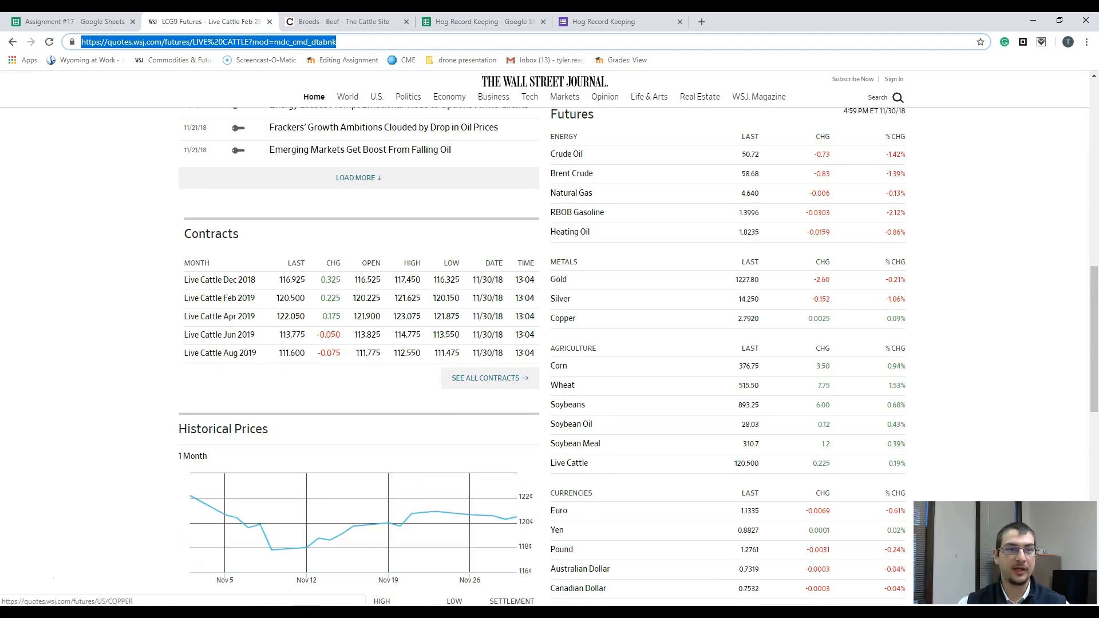
left_click(51, 21)
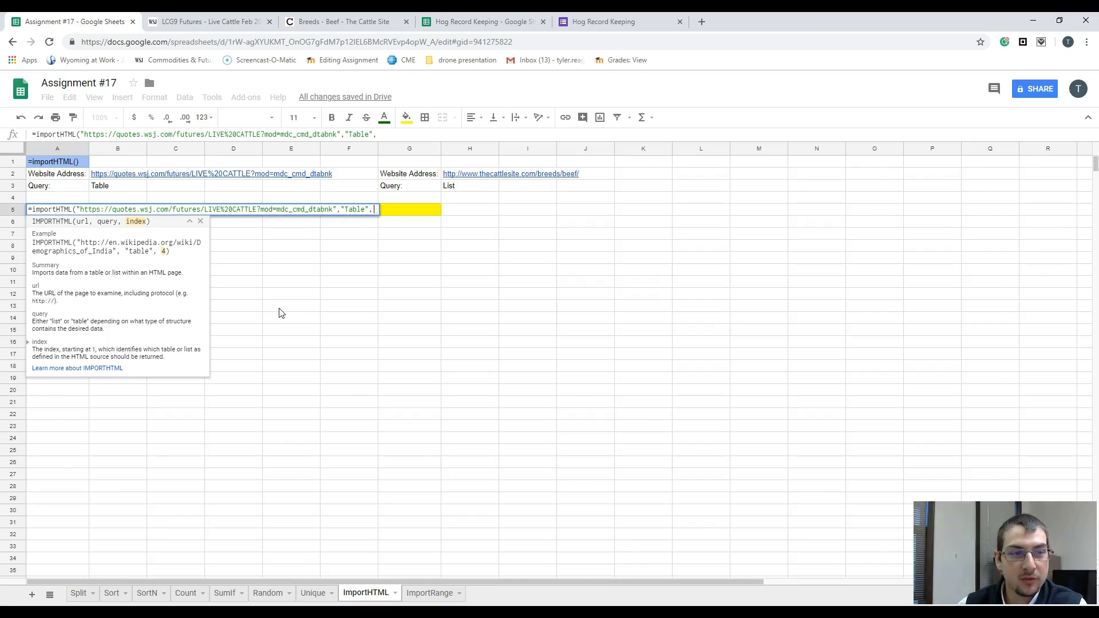
type("1")
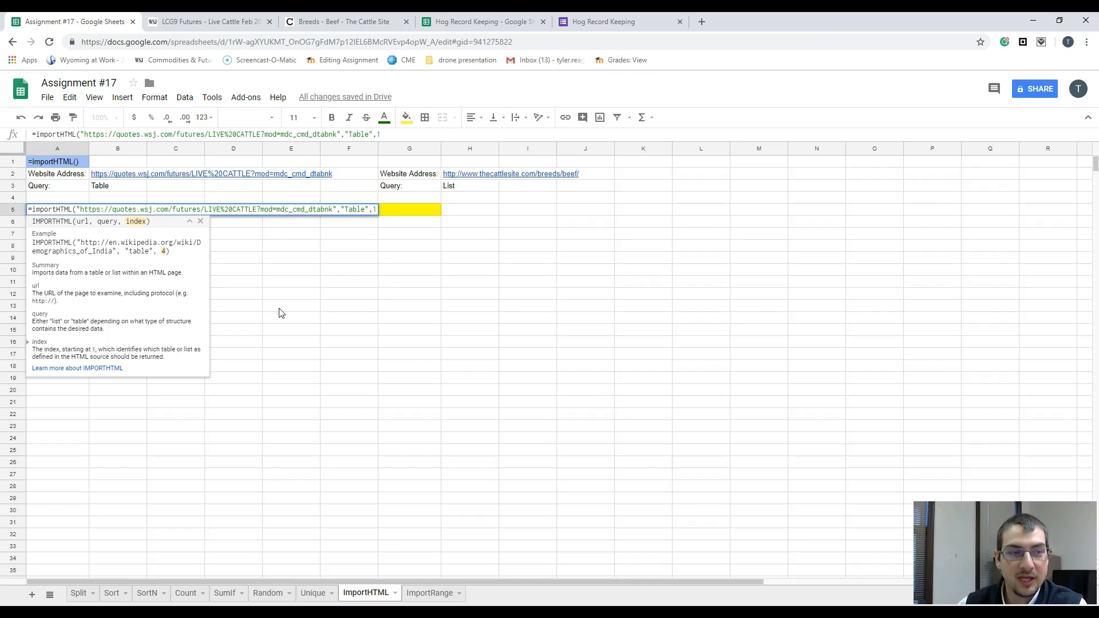
key("Return")
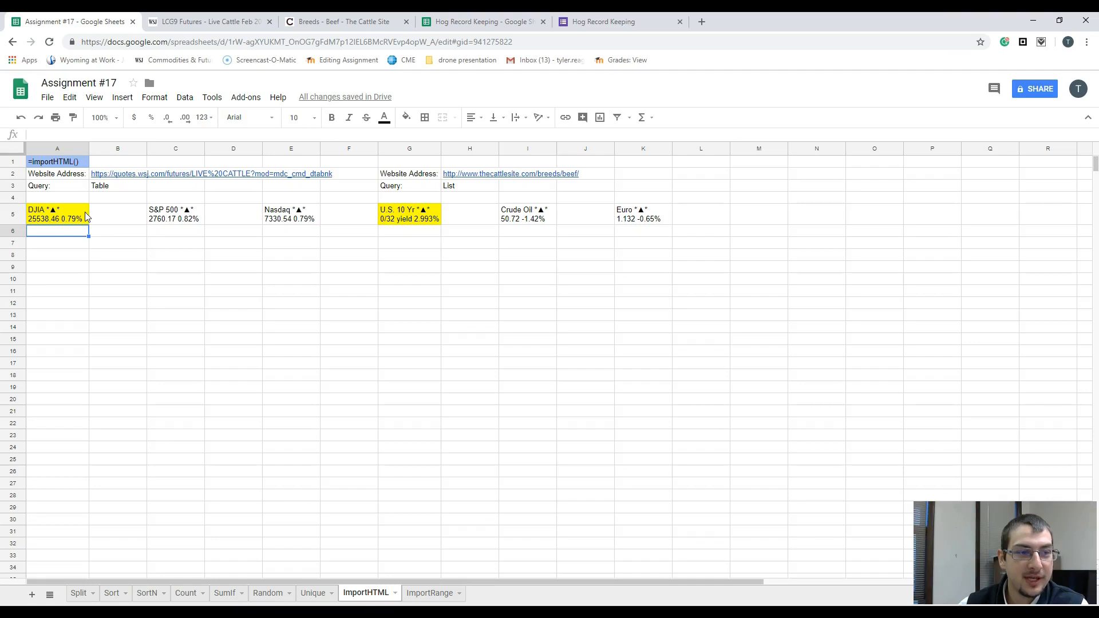
Step: Try index 2 in the importHTML formula in cell A5
double_click(84, 210)
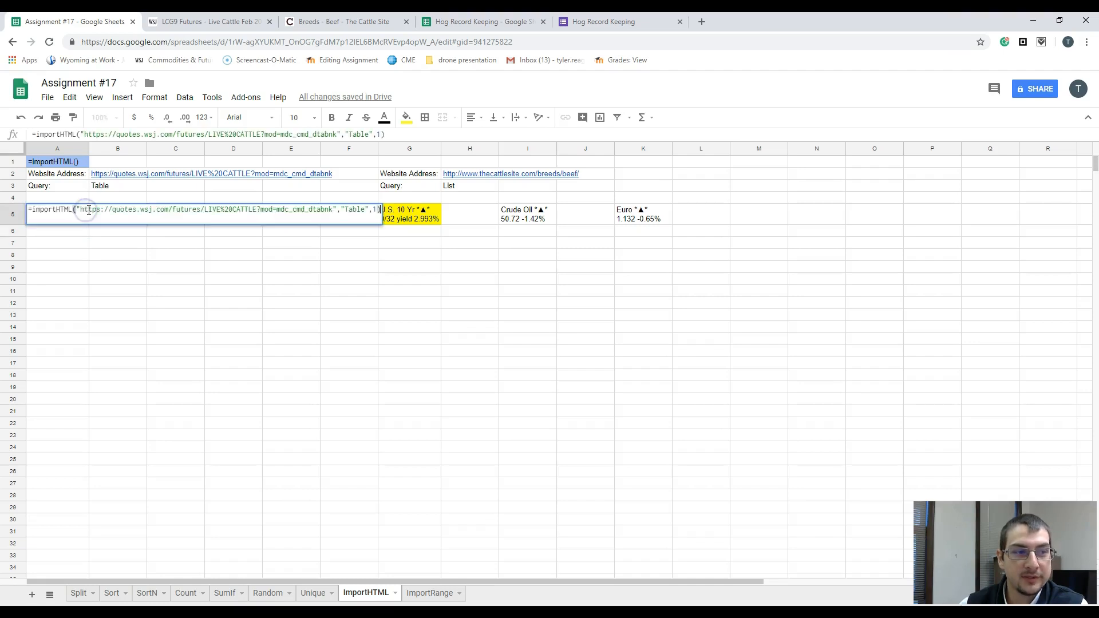
left_click(381, 134)
key("BackSpace")
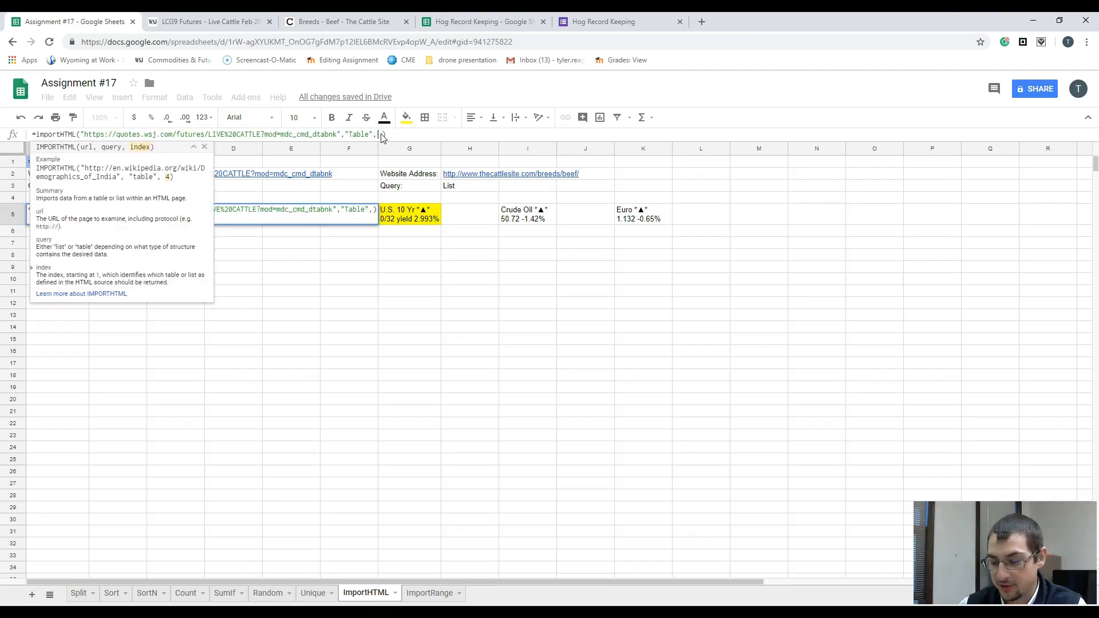
type("2")
key("Return")
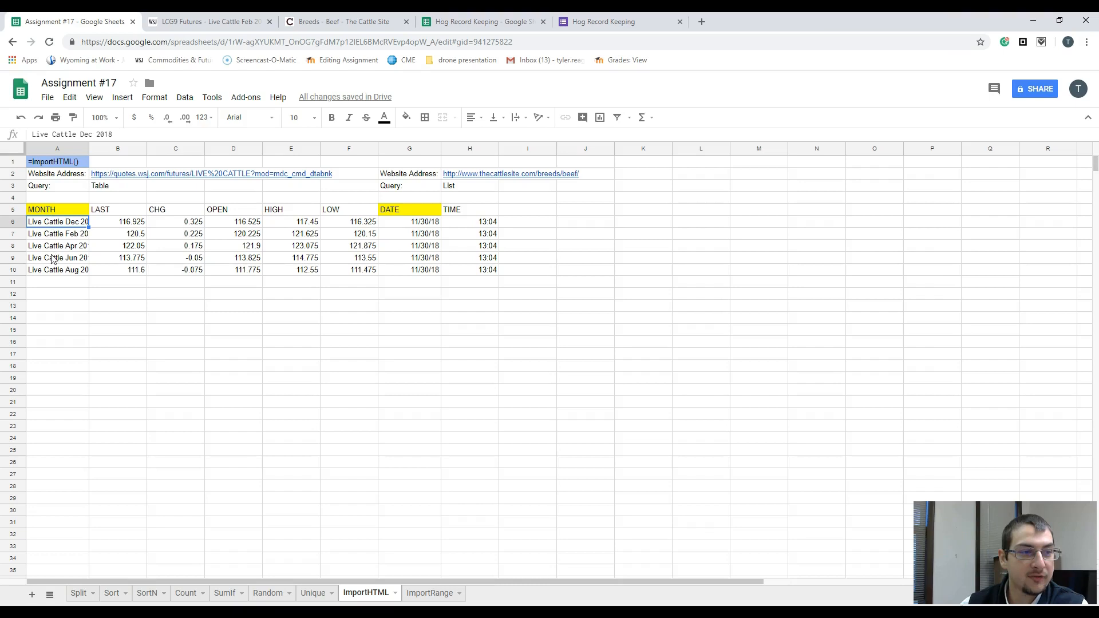
Step: Set the index of the importHTML formula in cell A5 to 3
double_click(61, 215)
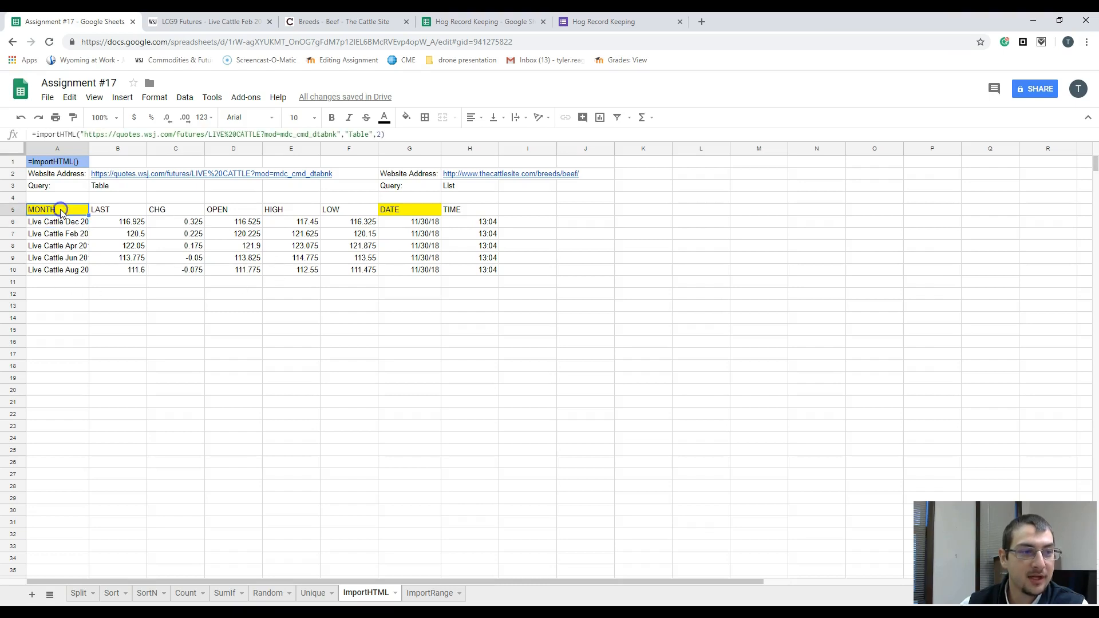
left_click(383, 135)
key("BackSpace")
type("3")
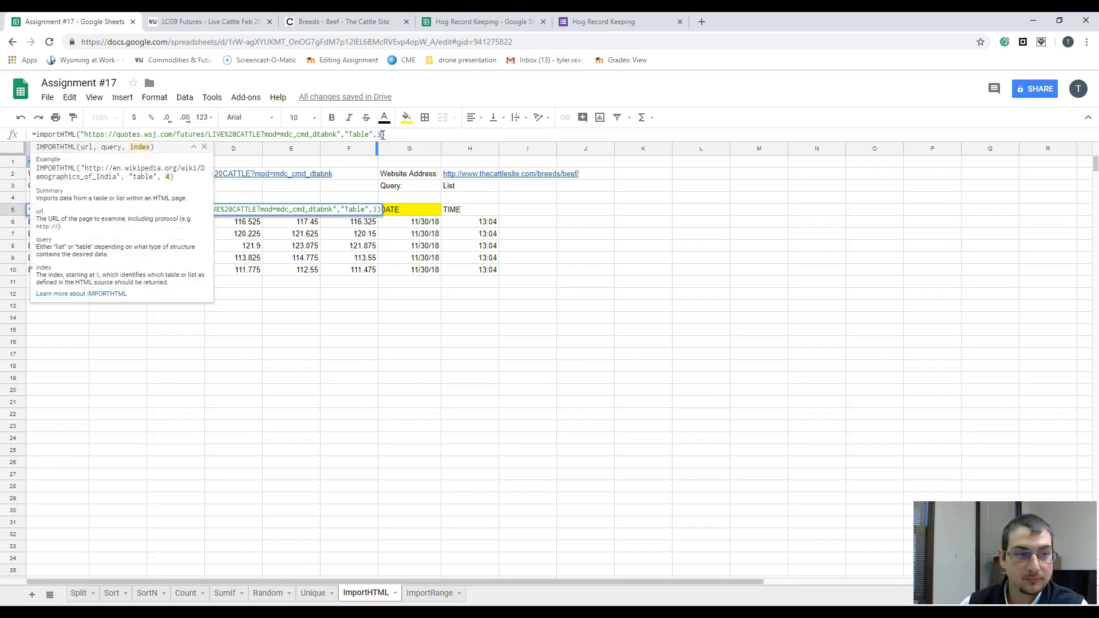
key("Return")
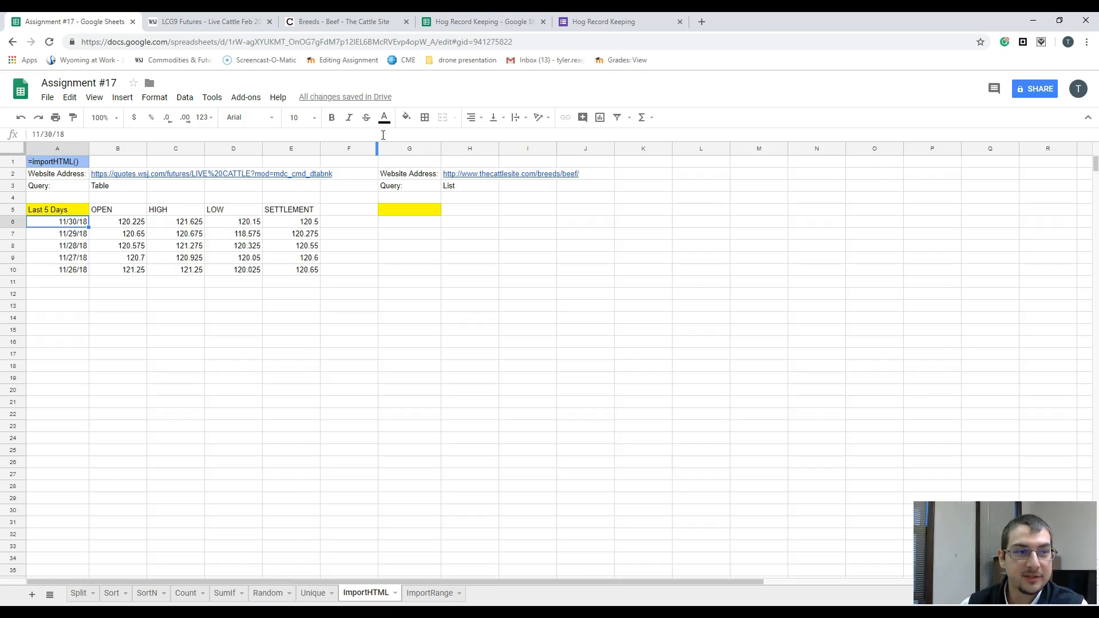
Step: Compare the imported rows A6:E10 with the Historical Prices table on the WSJ Live Cattle page and return to the spreadsheet
left_click_drag(60, 225, 295, 266)
left_click(207, 23)
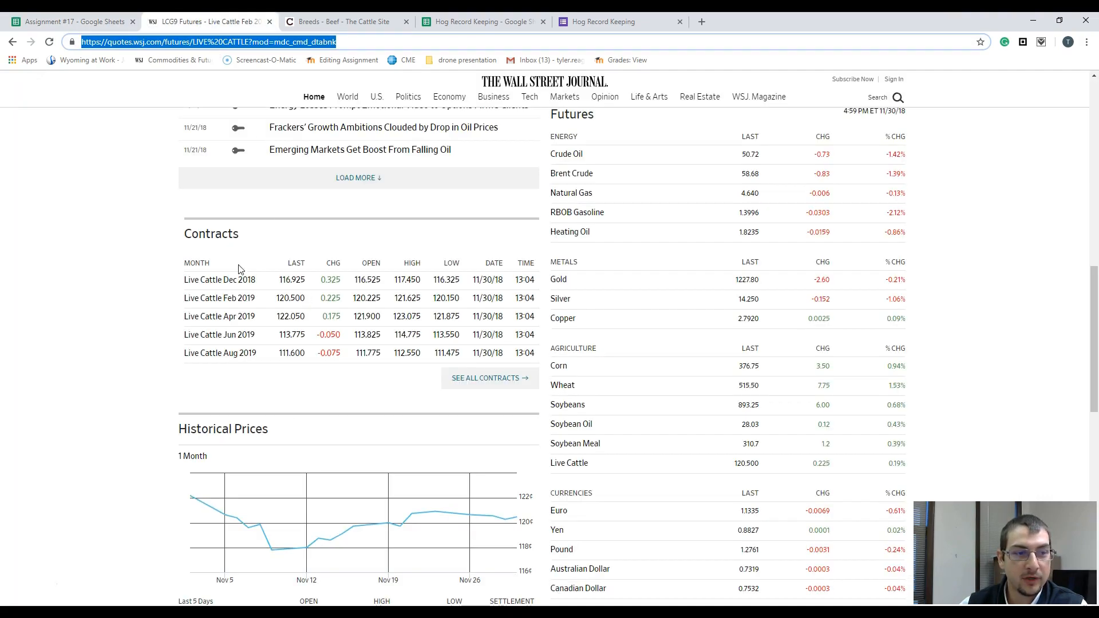
scroll(252, 360, "down", 6)
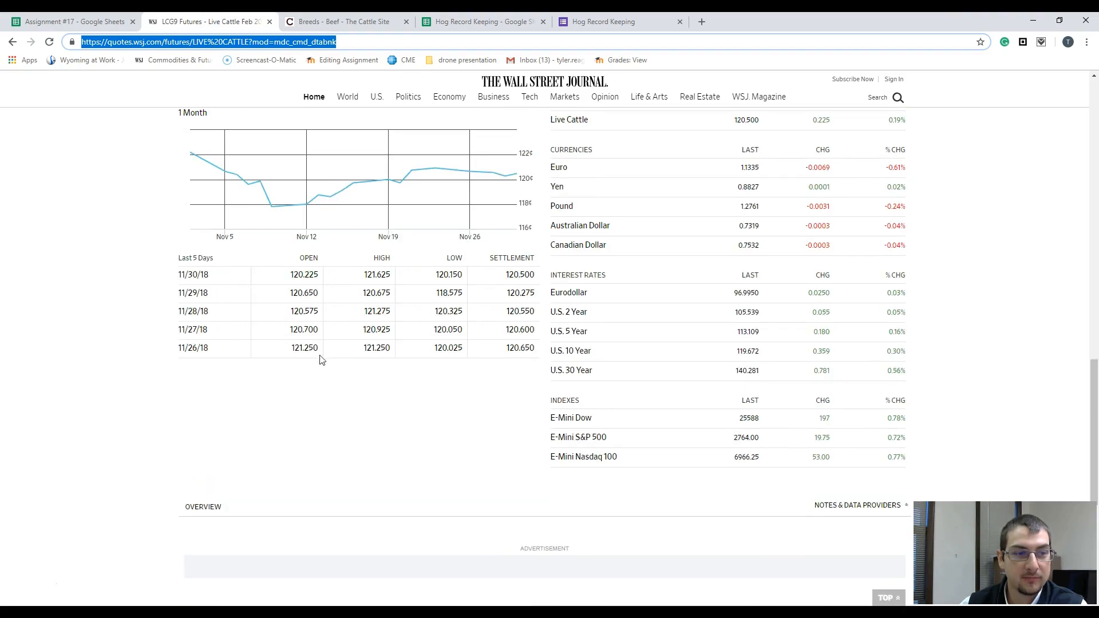
key("ctrl+shift+Tab")
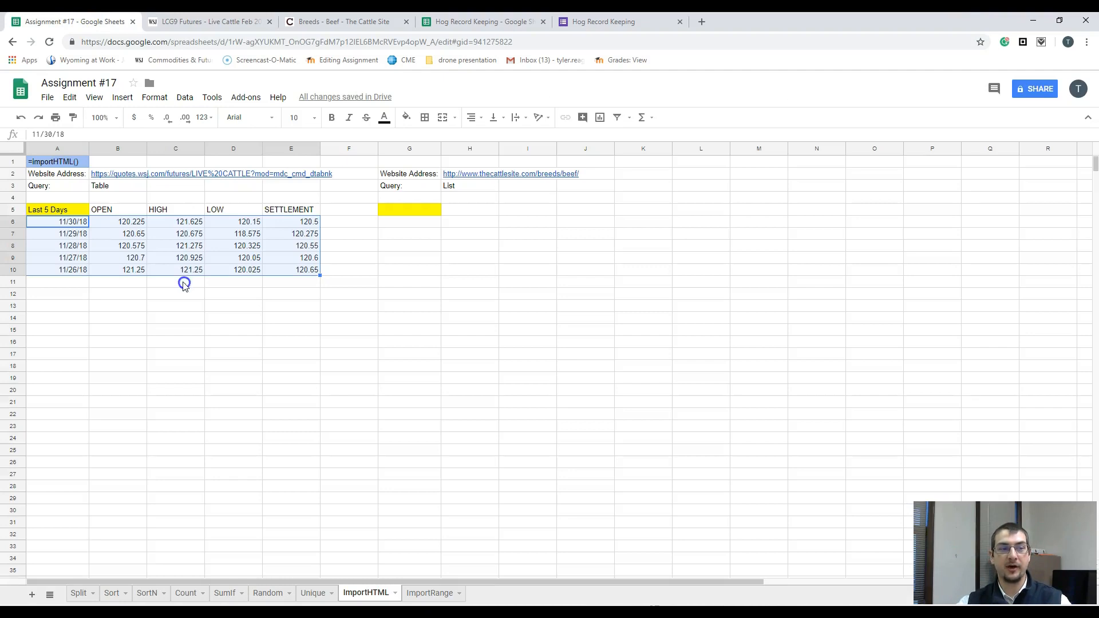
left_click(174, 280)
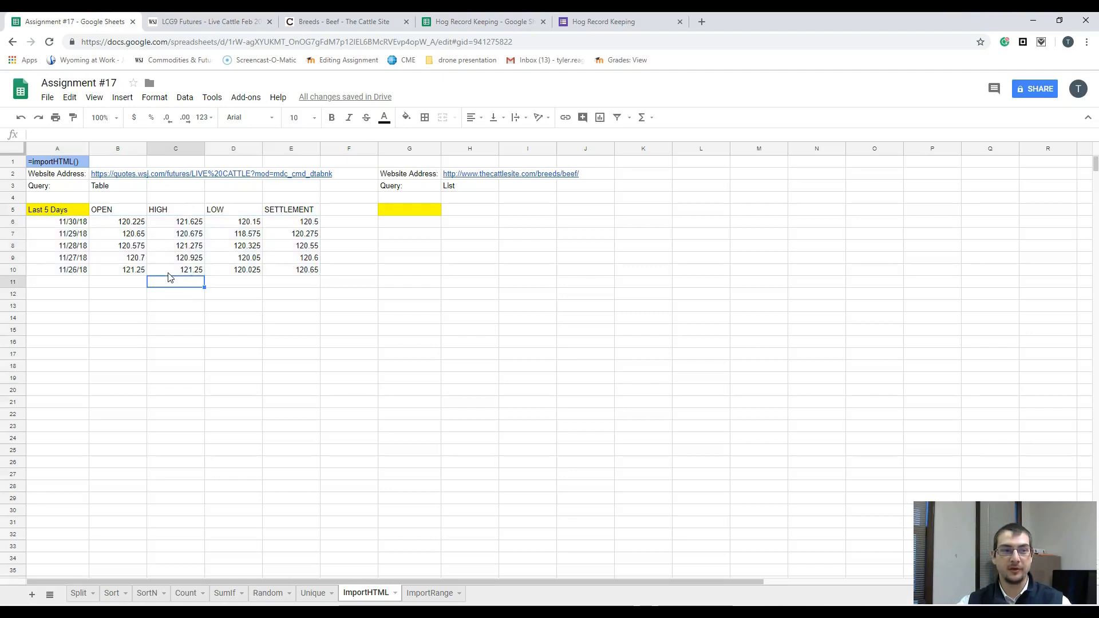
Step: Copy the website address and query block in A2:B3 and paste it starting at cell A12
left_click_drag(66, 176, 140, 187)
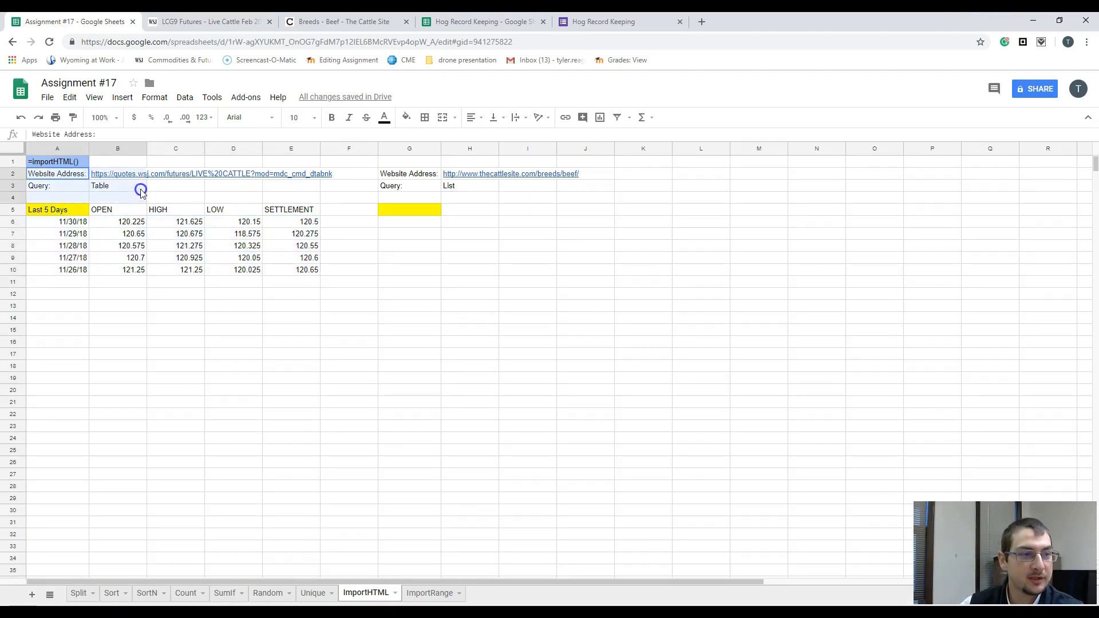
right_click(139, 186)
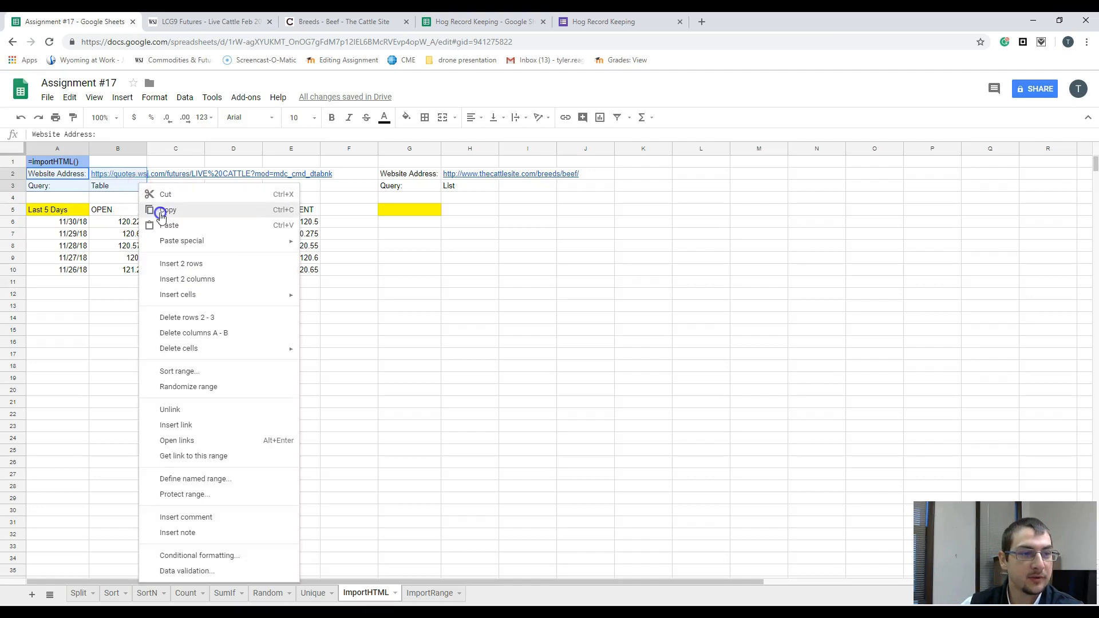
left_click(156, 208)
right_click(56, 294)
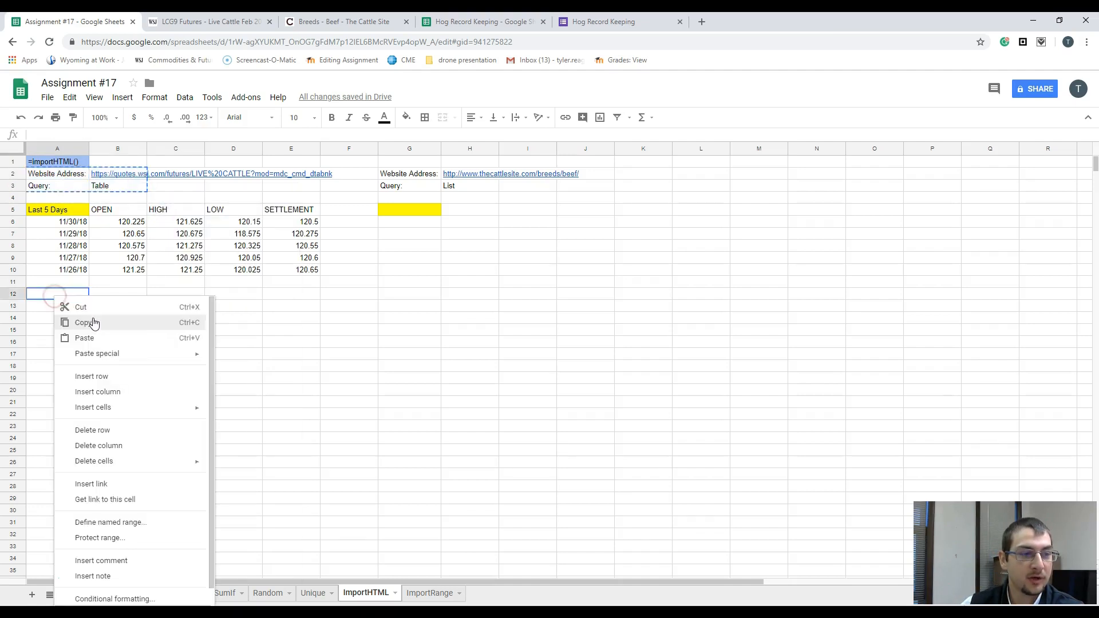
left_click(105, 338)
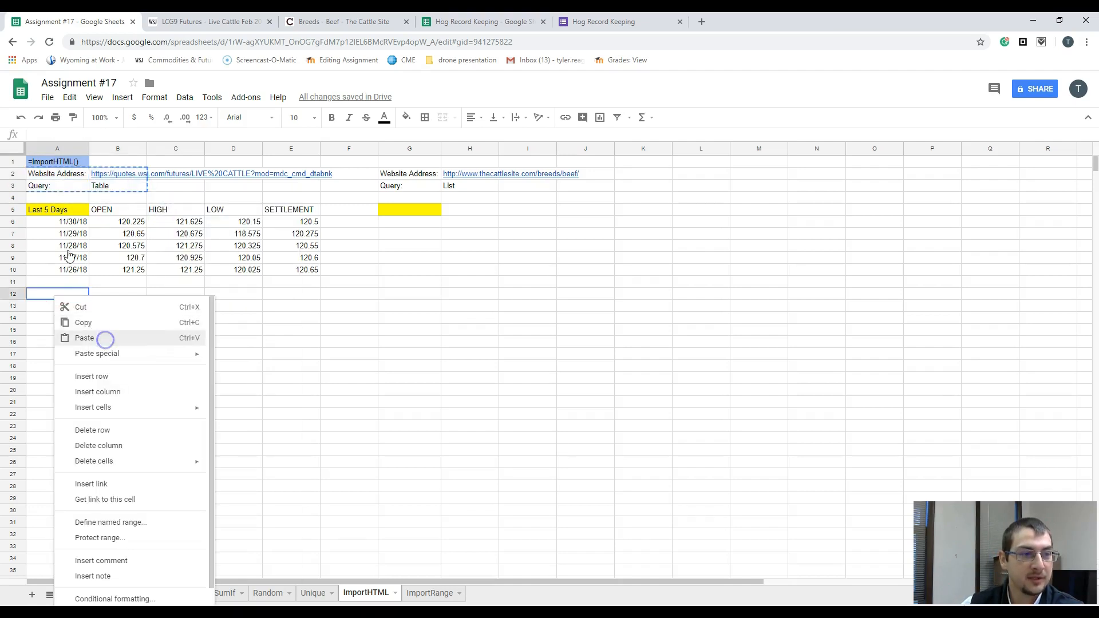
Step: Label the imported table by entering Live Cattle in cell A4
left_click(69, 201)
type("Live Cattle")
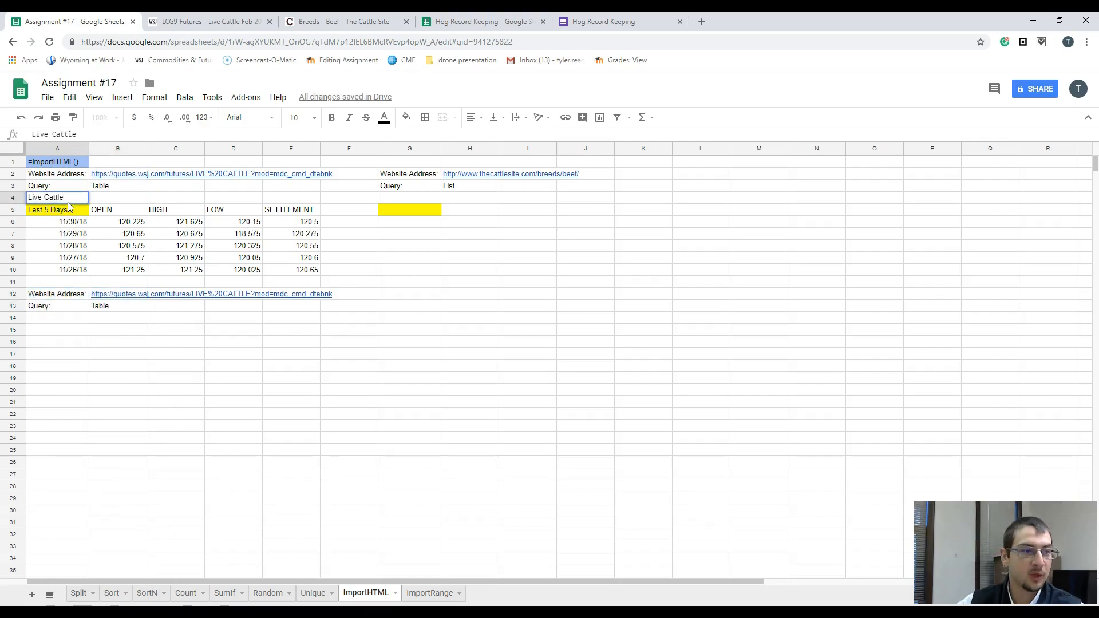
key("Return")
Step: Enter Corn Prices in cell A14, below the copied query row
key("Down")
key("Down")
key("Down")
key("Down")
key("Down")
key("Down")
key("Down")
key("Down")
key("Down")
key("Down")
key("Down")
key("Up")
key("Up")
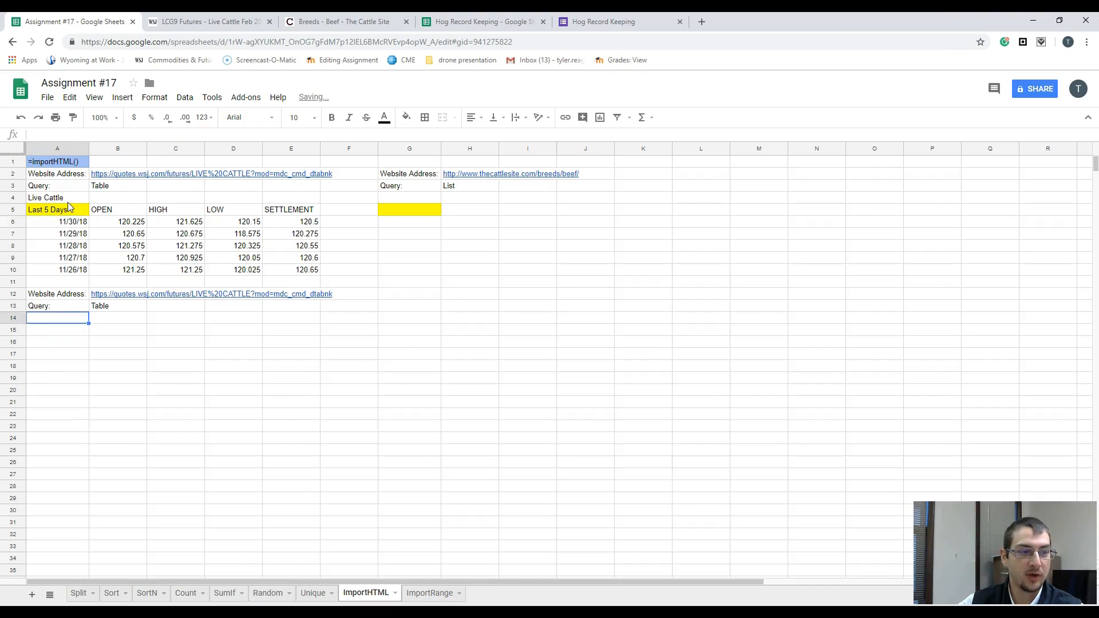
type("Corn Pr")
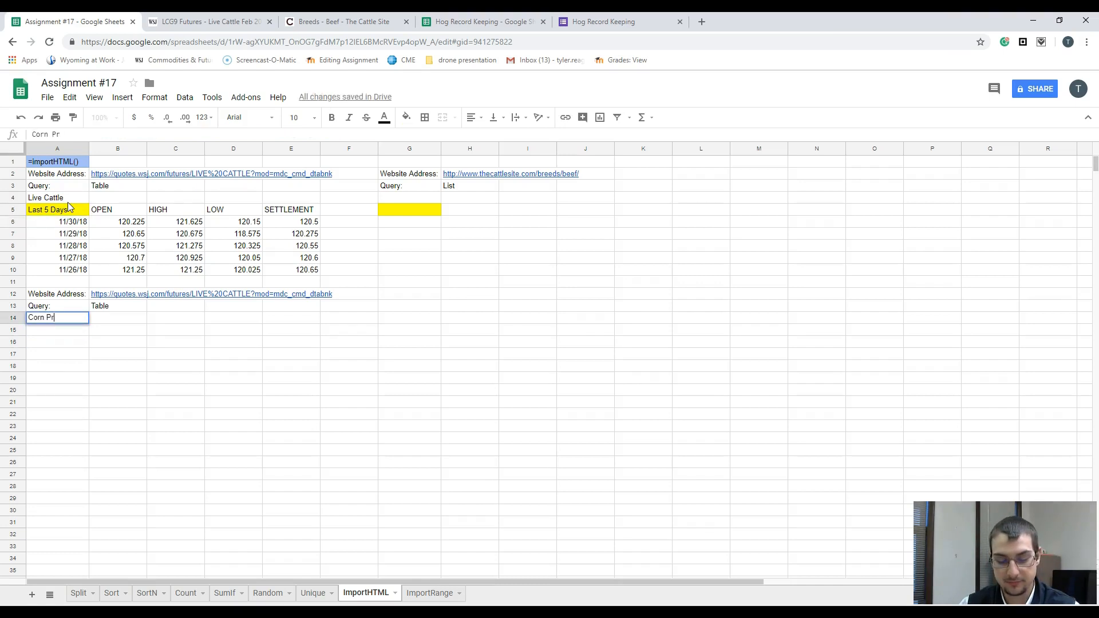
type("ices")
key("Return")
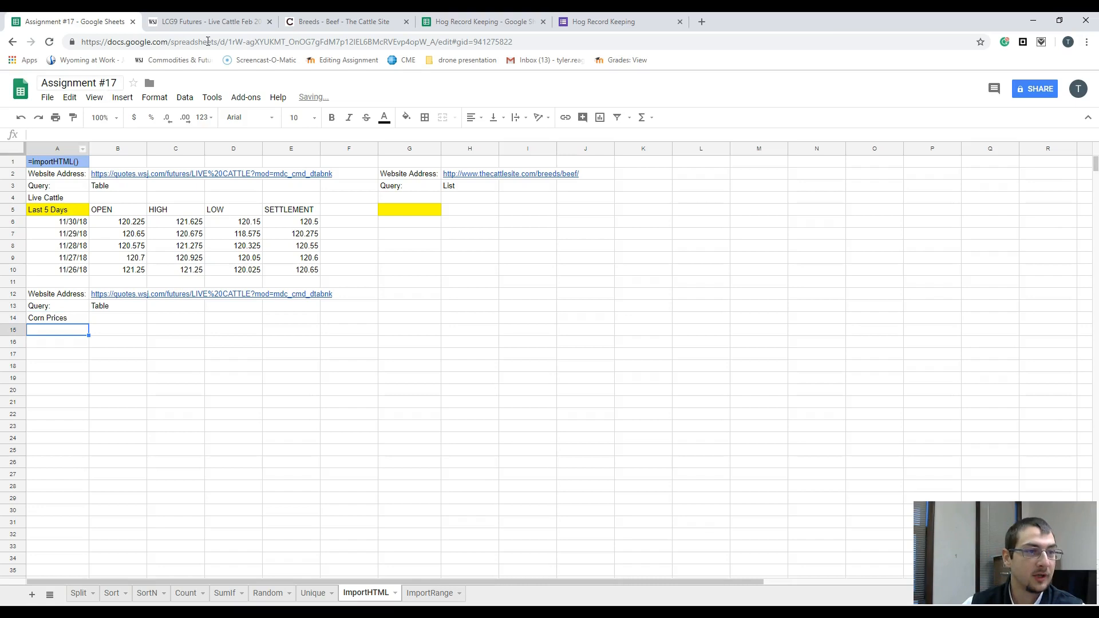
Step: Go back to the WSJ Commodities & Futures overview and open the Corn futures page
left_click(203, 21)
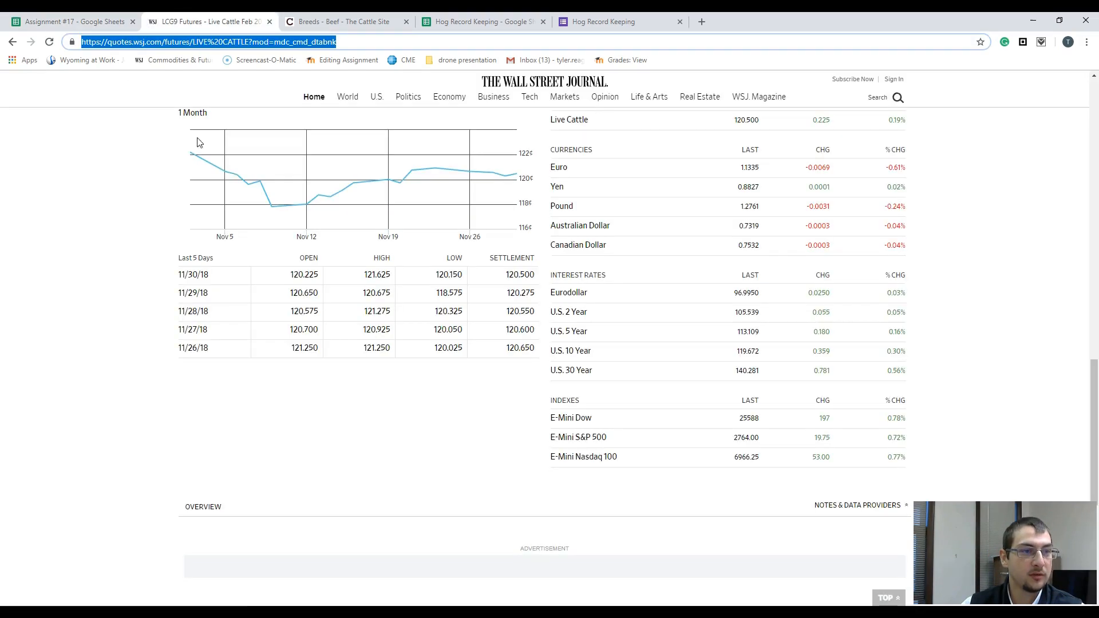
scroll(224, 220, "up", 15)
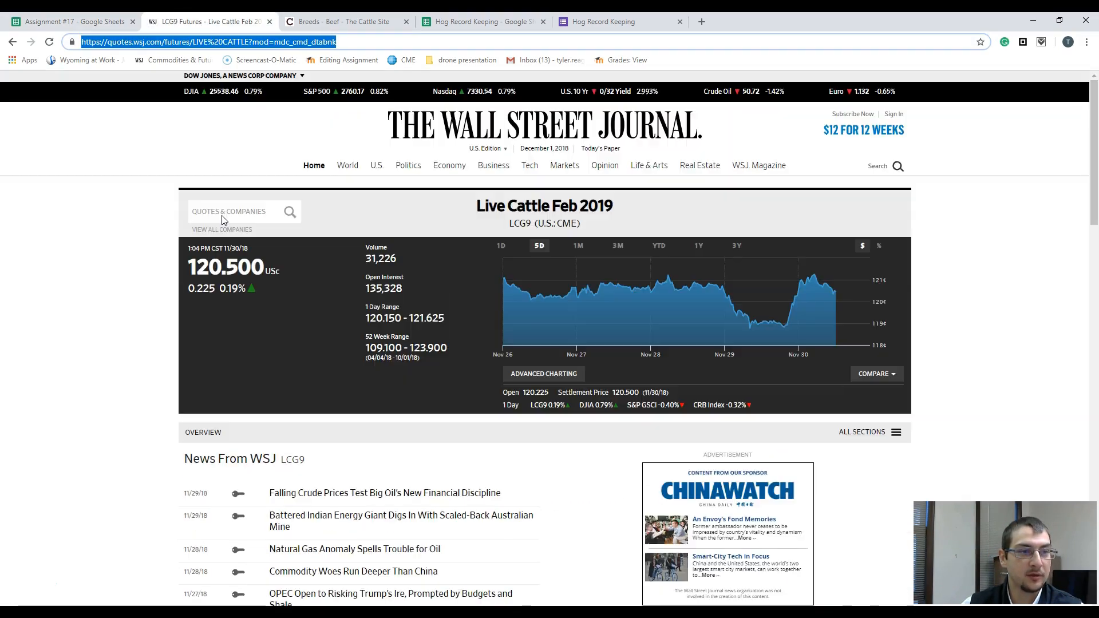
left_click(14, 43)
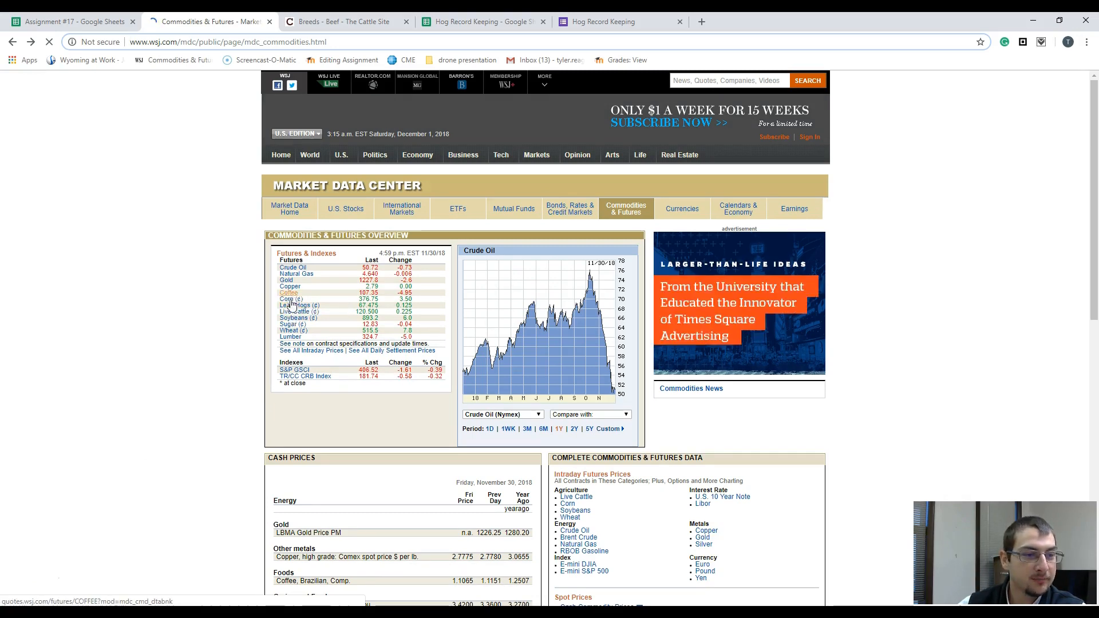
left_click(290, 299)
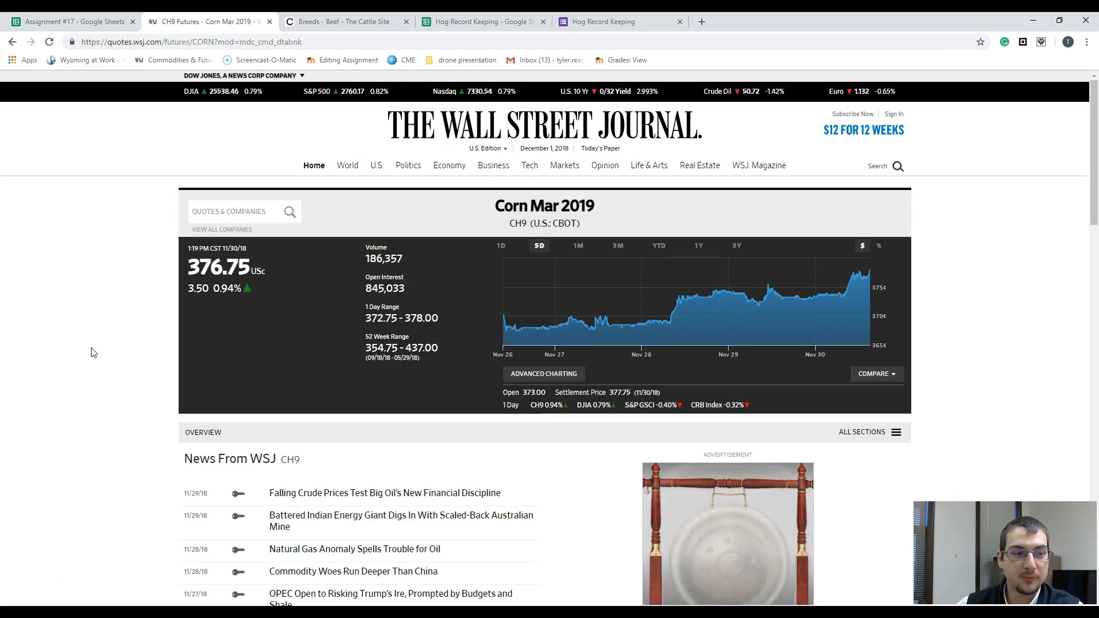
Step: Check the Historical Prices table on the Corn futures page and copy the page's full web address
scroll(93, 352, "down", 3)
scroll(94, 352, "down", 12)
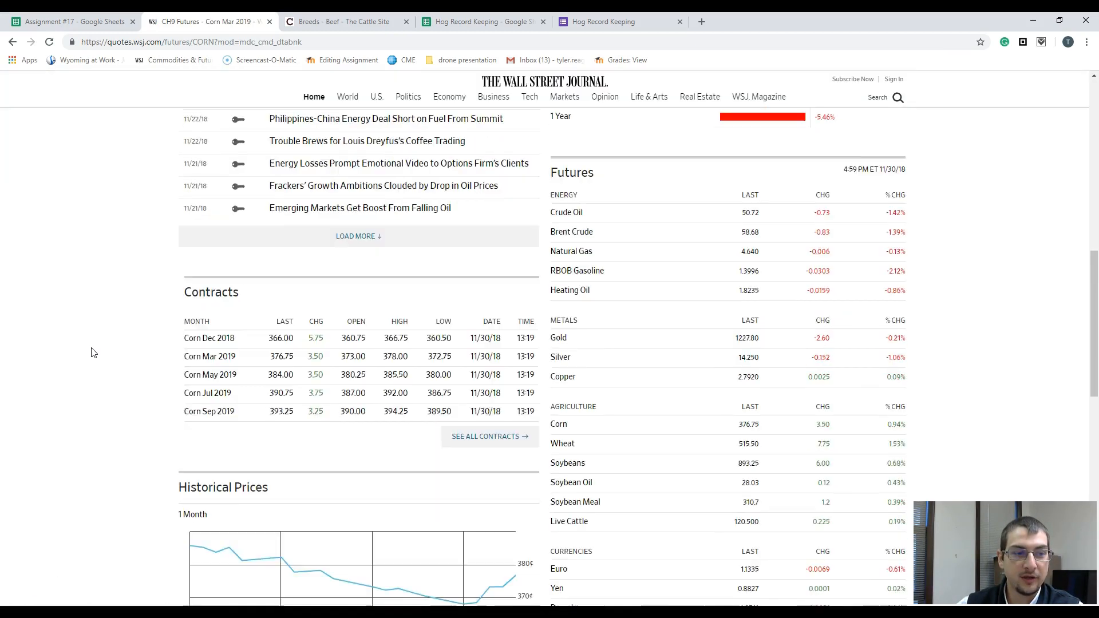
scroll(91, 352, "down", 2)
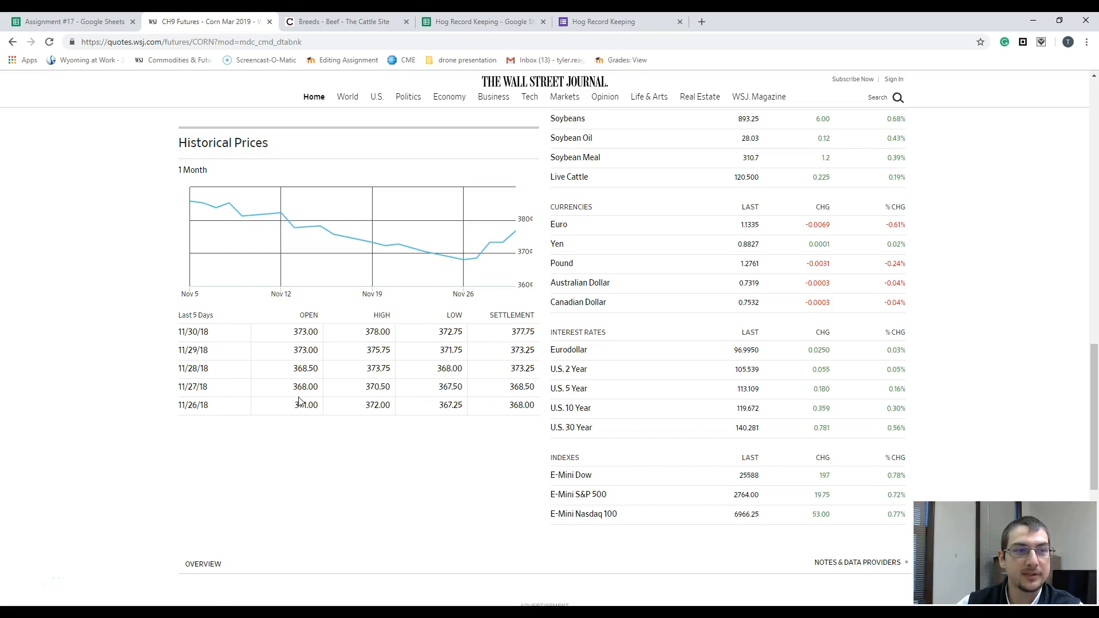
scroll(299, 400, "up", 15)
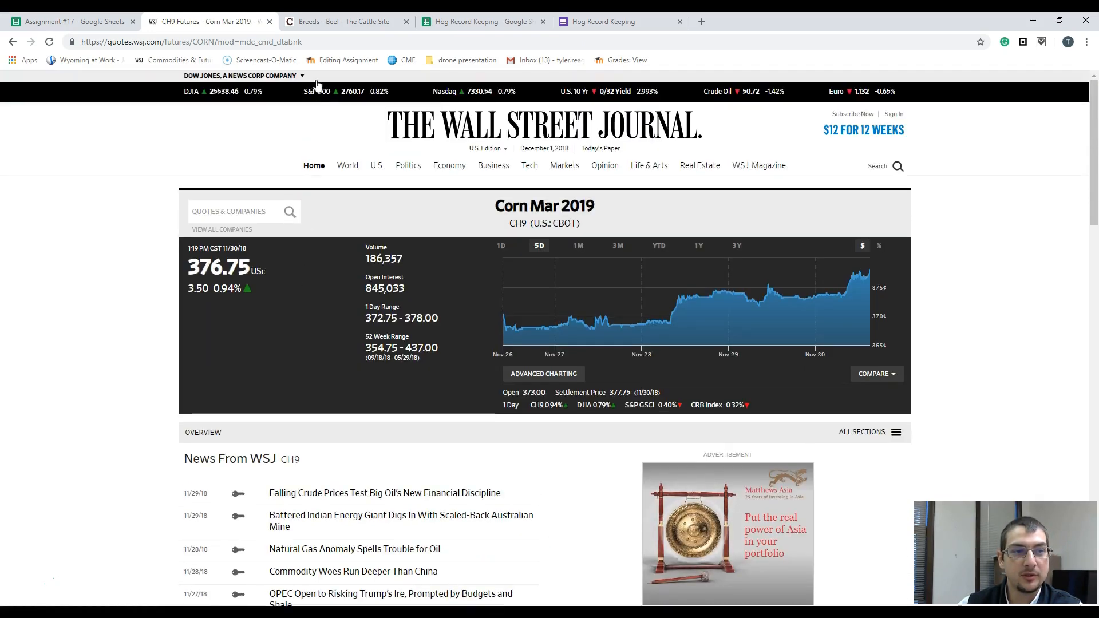
left_click_drag(302, 42, 78, 46)
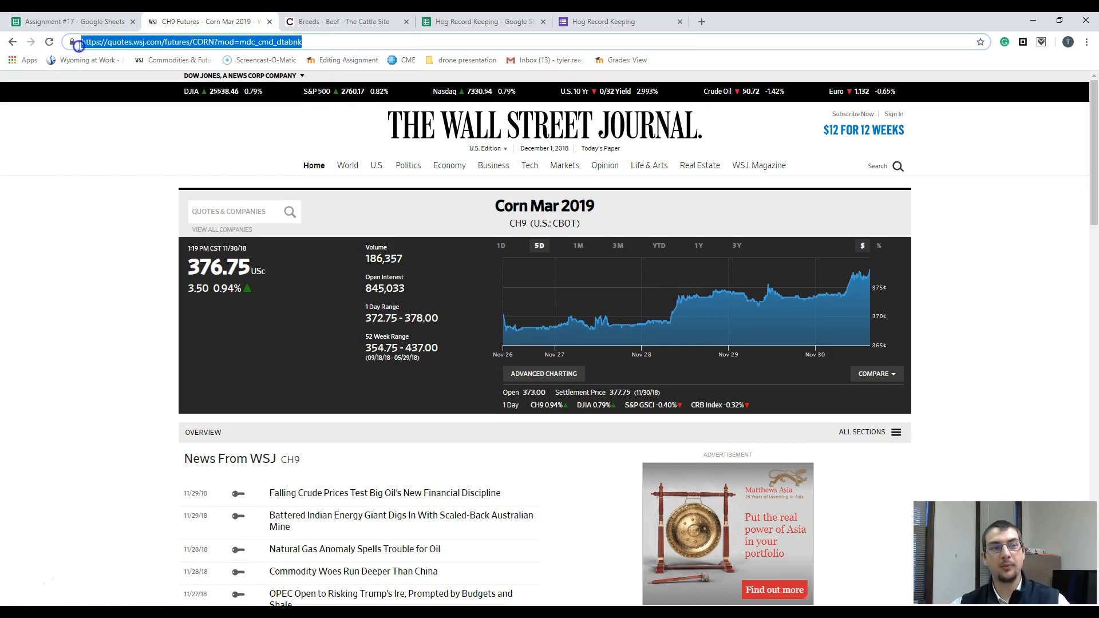
right_click(215, 43)
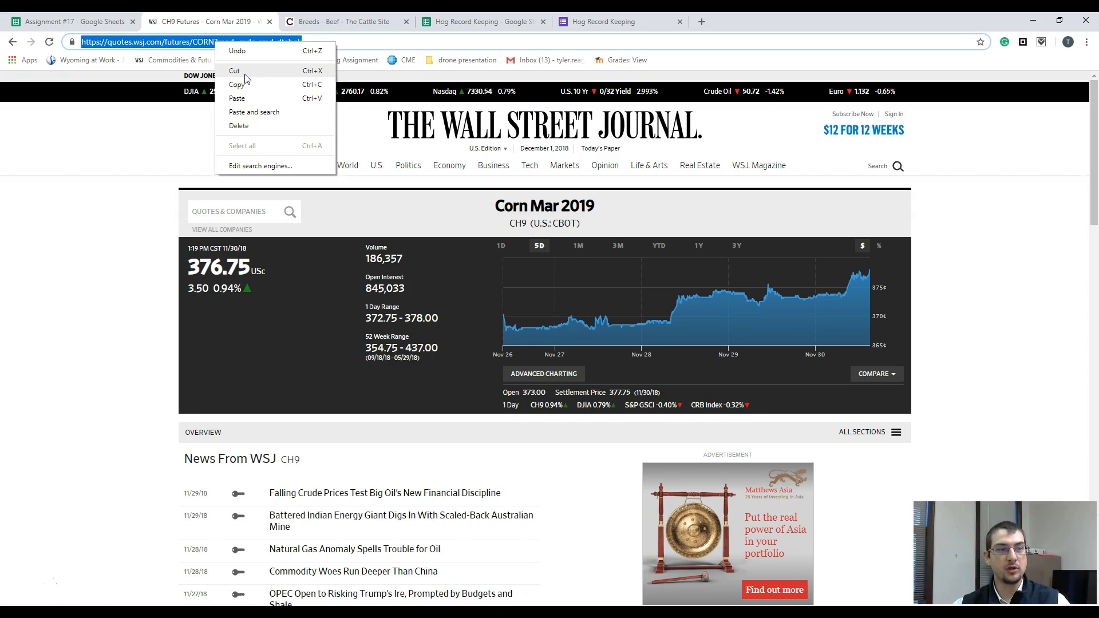
left_click(243, 86)
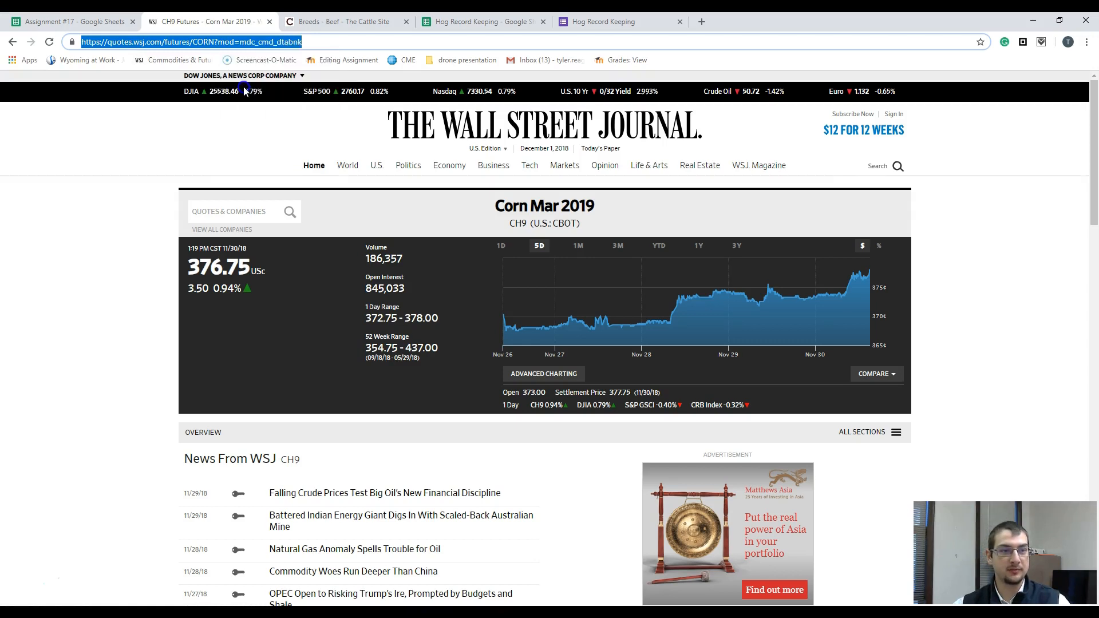
Step: In the Assignment #17 spreadsheet, clear the Live Cattle address in B12 and the query value in B13
left_click(71, 20)
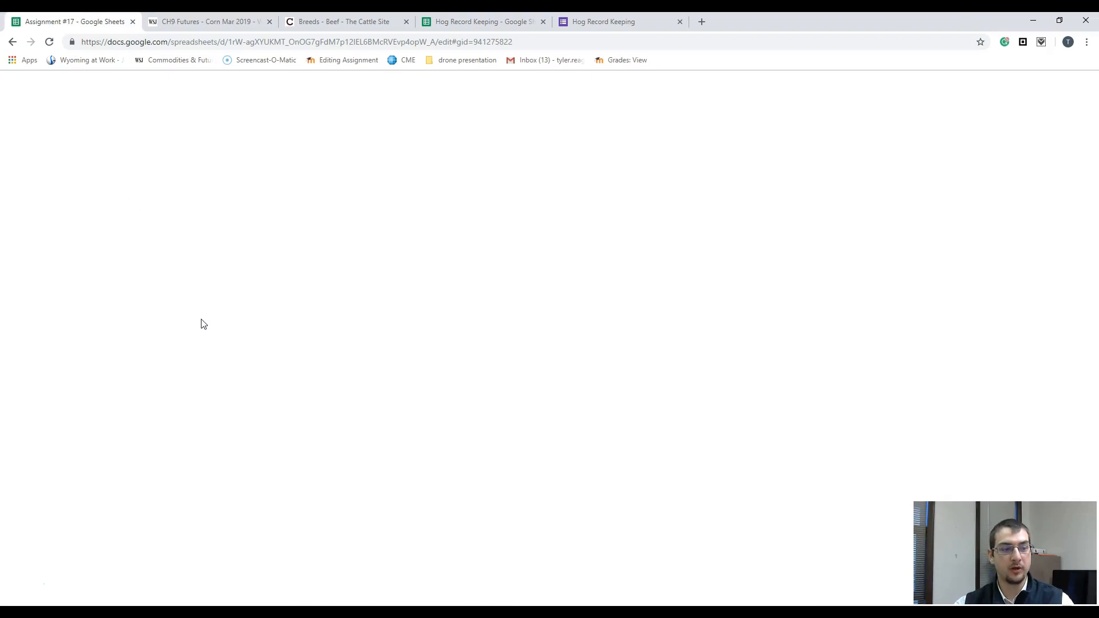
left_click(85, 295)
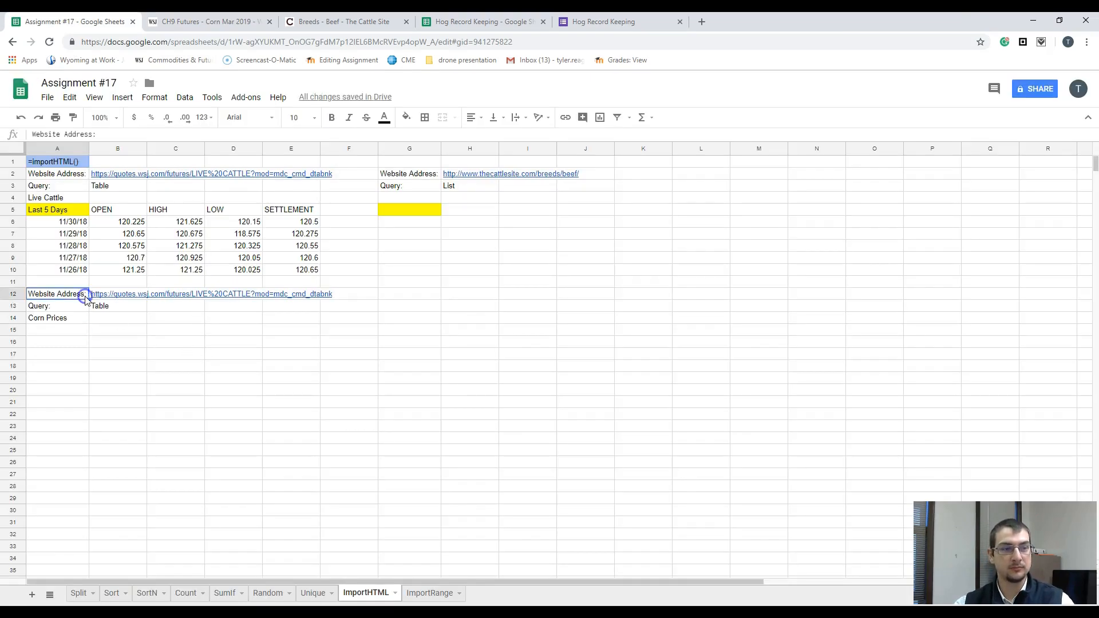
left_click(134, 297)
key("Delete")
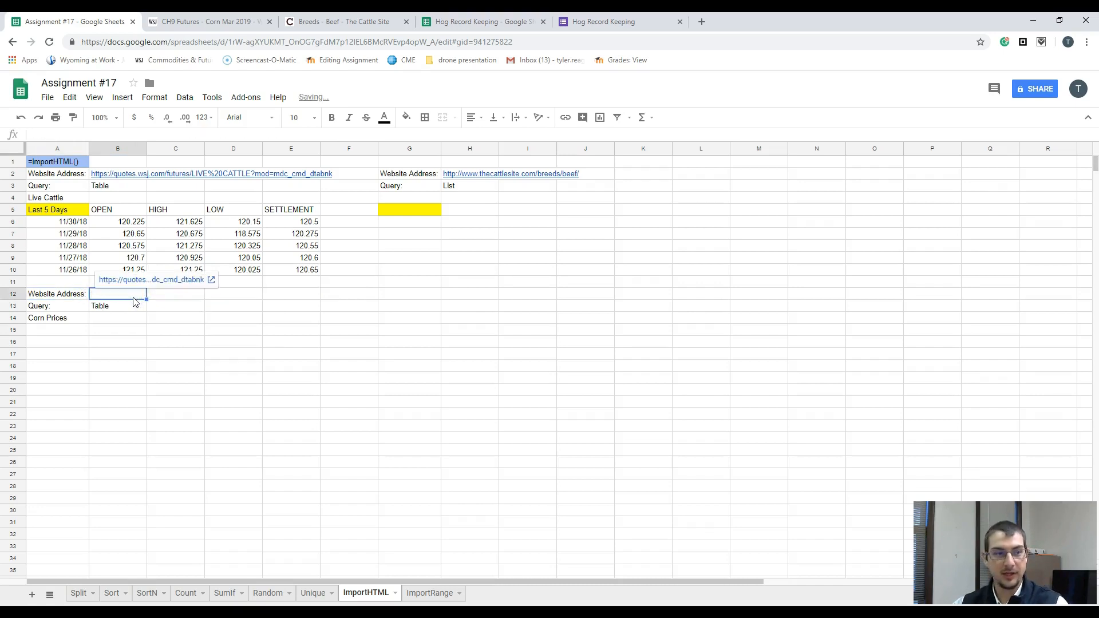
left_click(131, 308)
key("Delete")
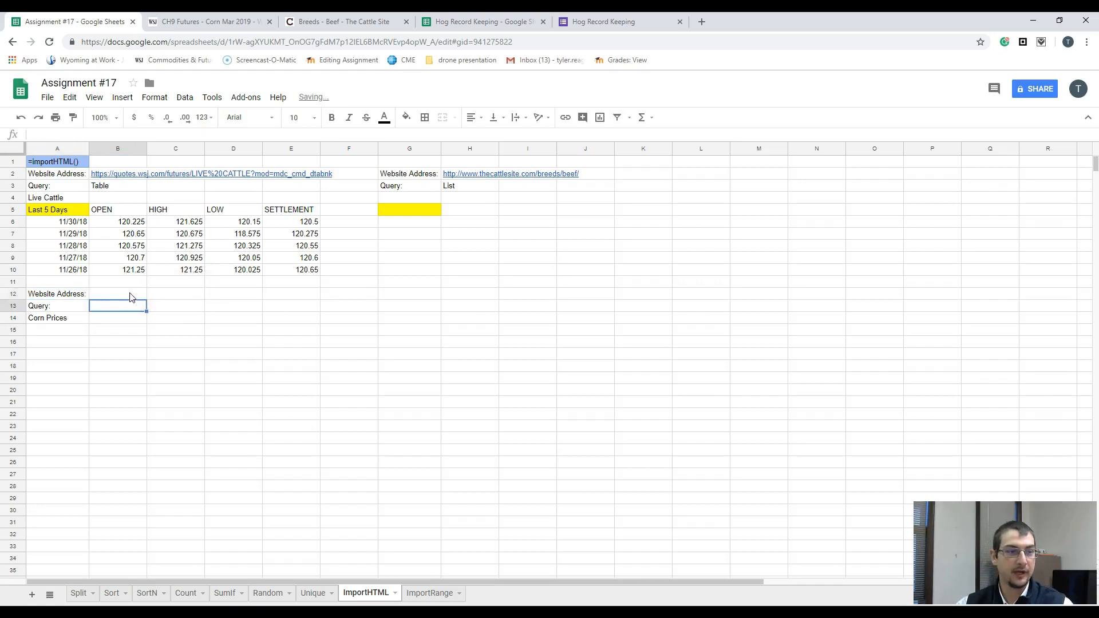
Step: Paste the copied Corn page address into B12 and select the empty query cell B13
right_click(130, 294)
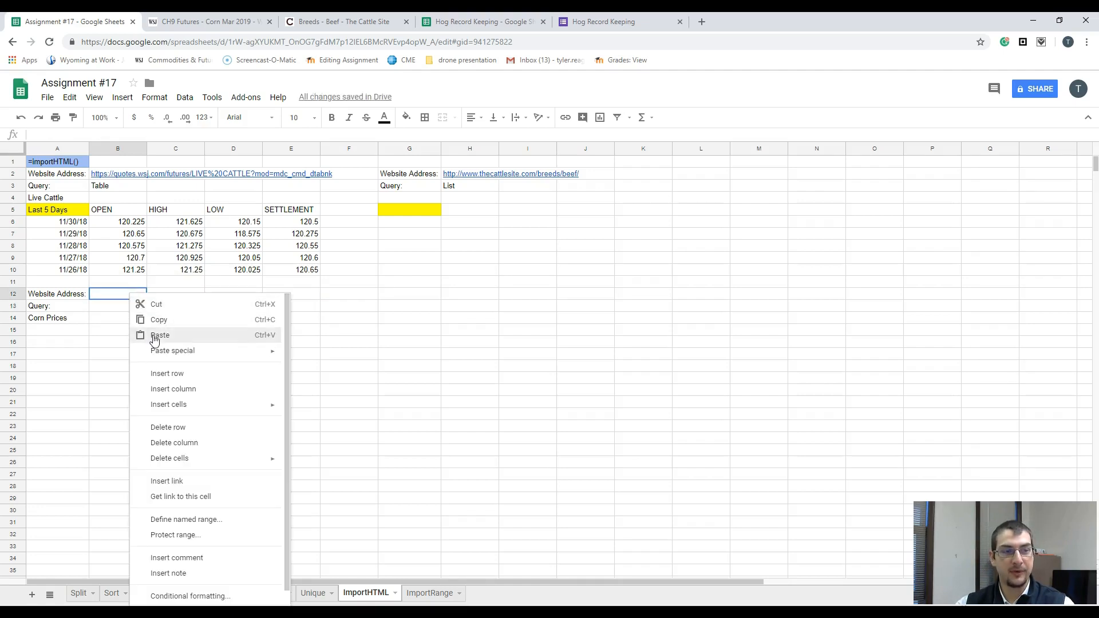
left_click(155, 340)
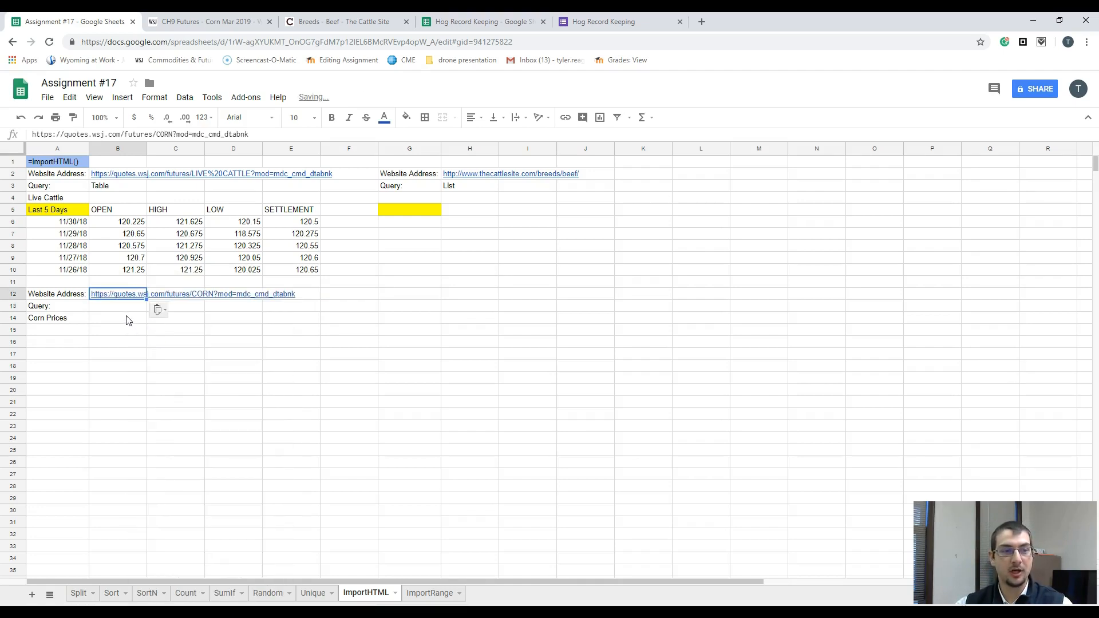
left_click(108, 307)
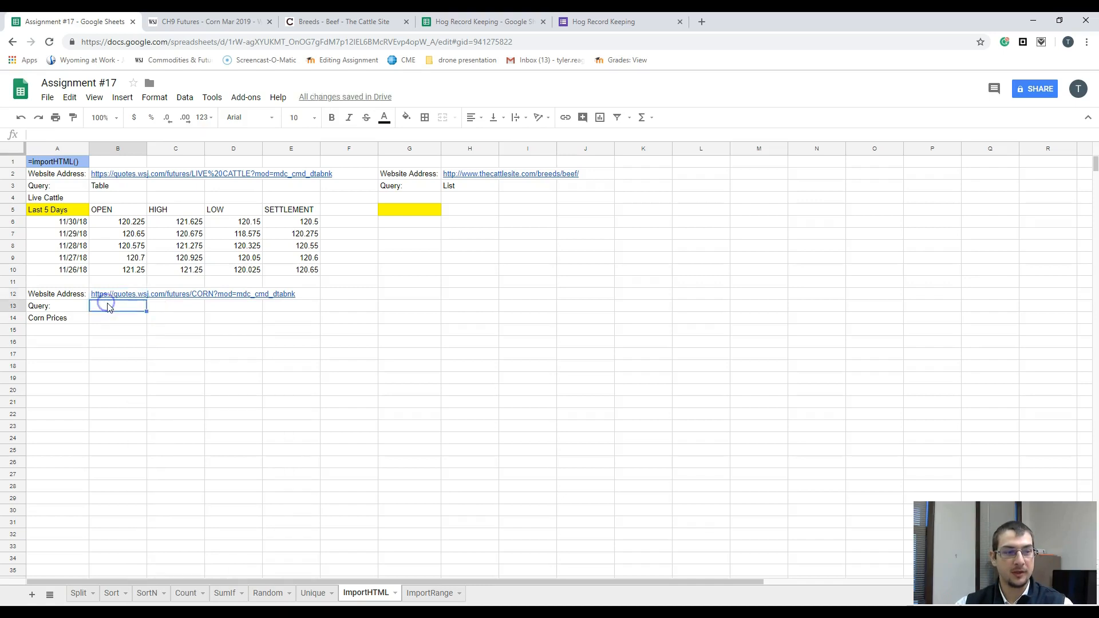
Step: Enter Table as the Corn query value in B13 and select the empty cell A15 under Corn Prices
type("Table")
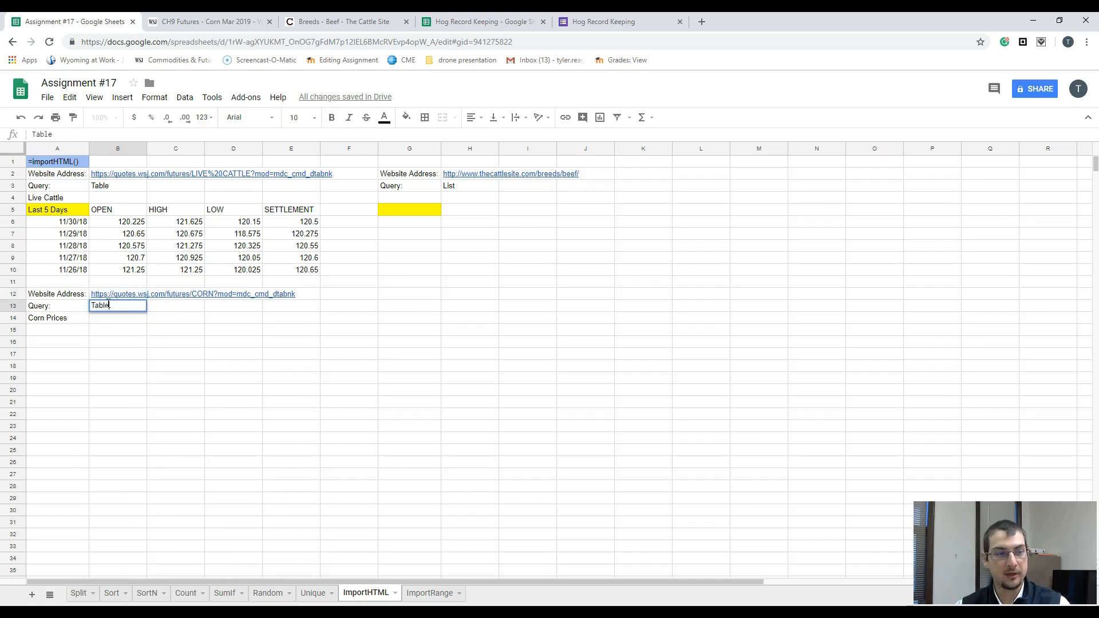
key("Return")
key("Down")
key("Left")
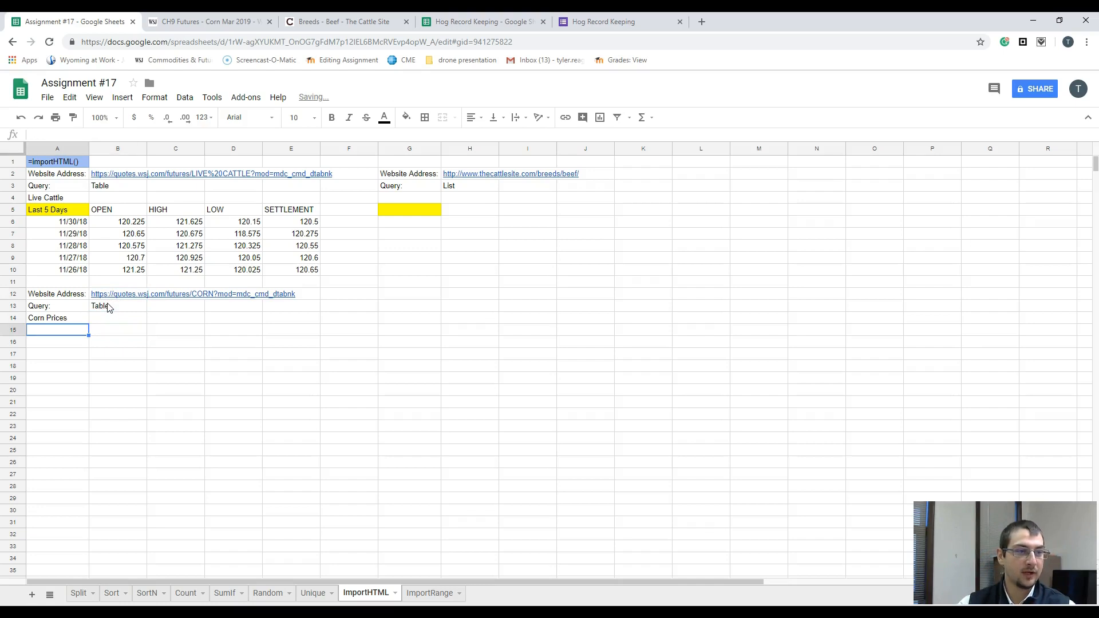
Step: Import the Corn price table into A15 with IMPORTHTML, using B12 as the URL, B13 as the query and 3 as the index
type("=import")
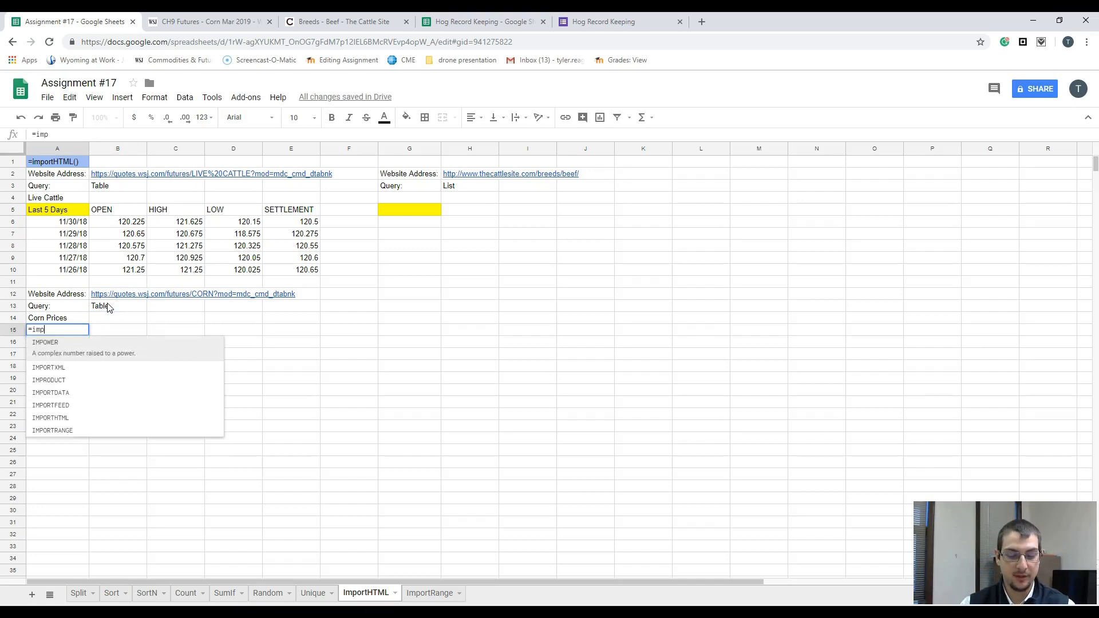
key("Down")
key("Down")
key("Down")
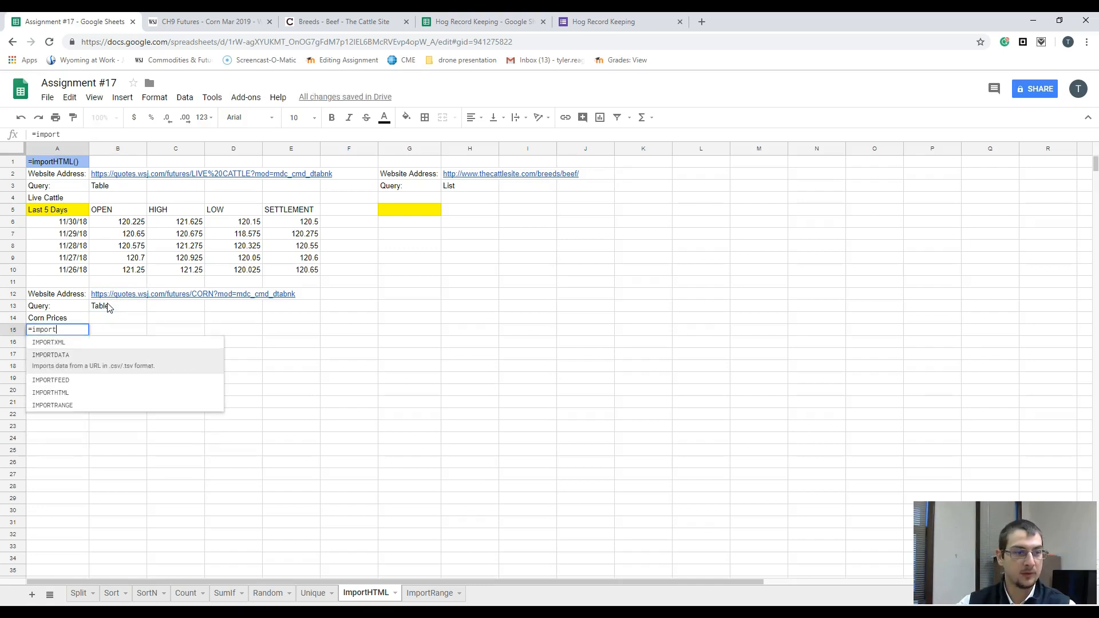
key("Tab")
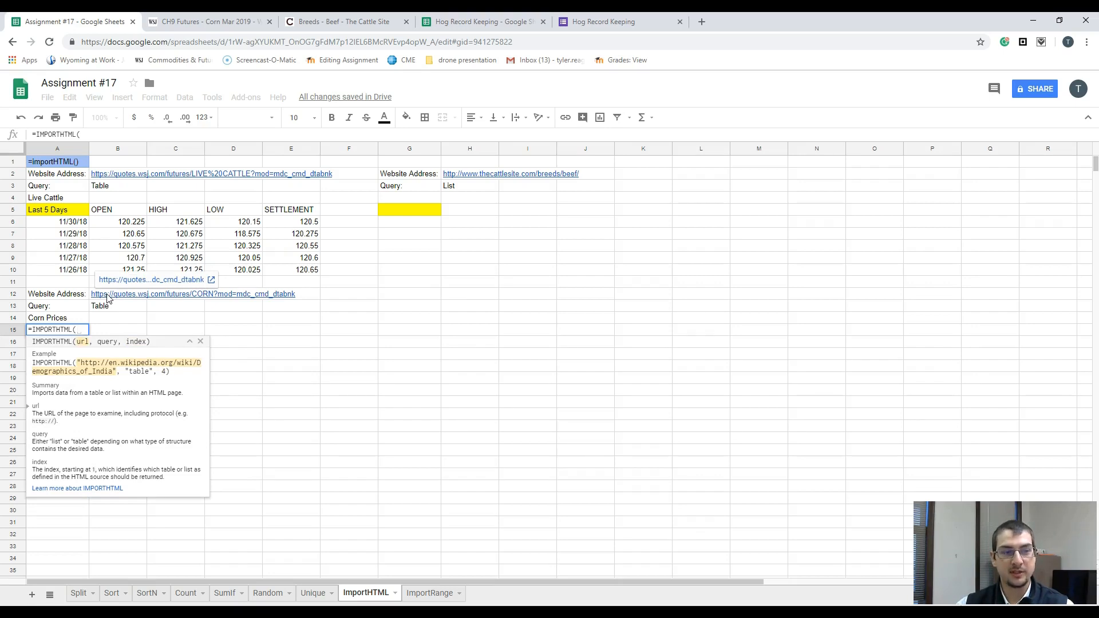
left_click(106, 295)
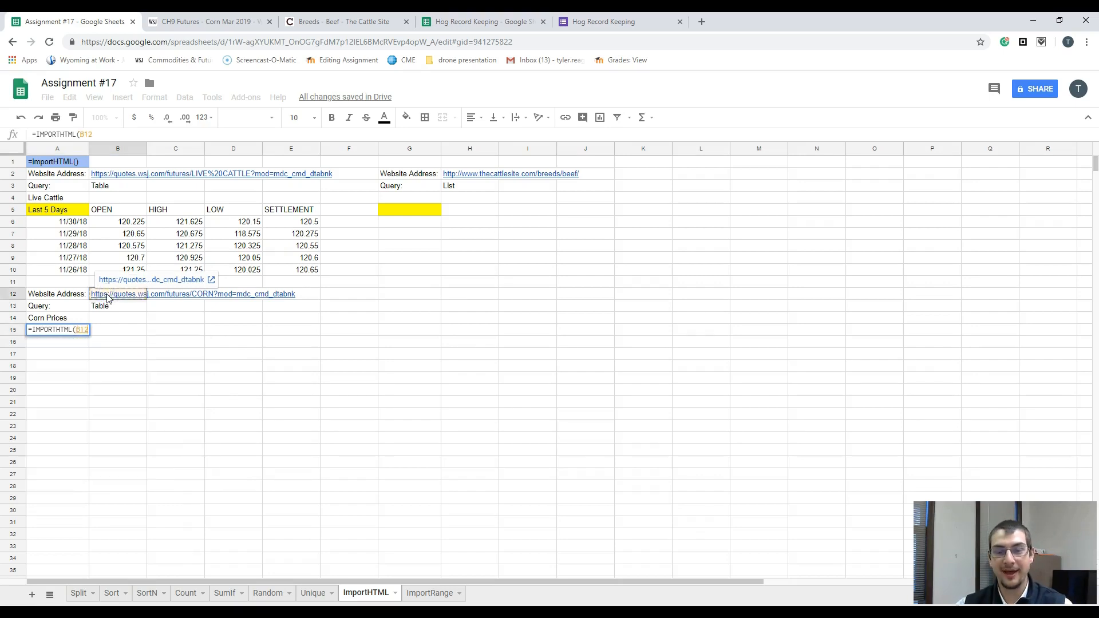
type(",")
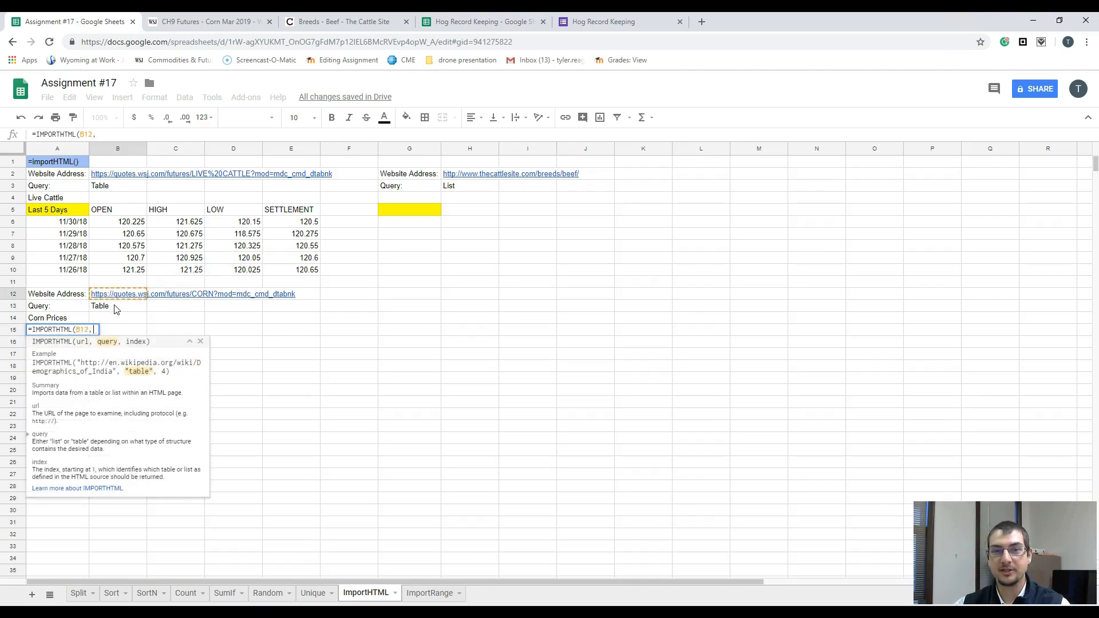
left_click(116, 308)
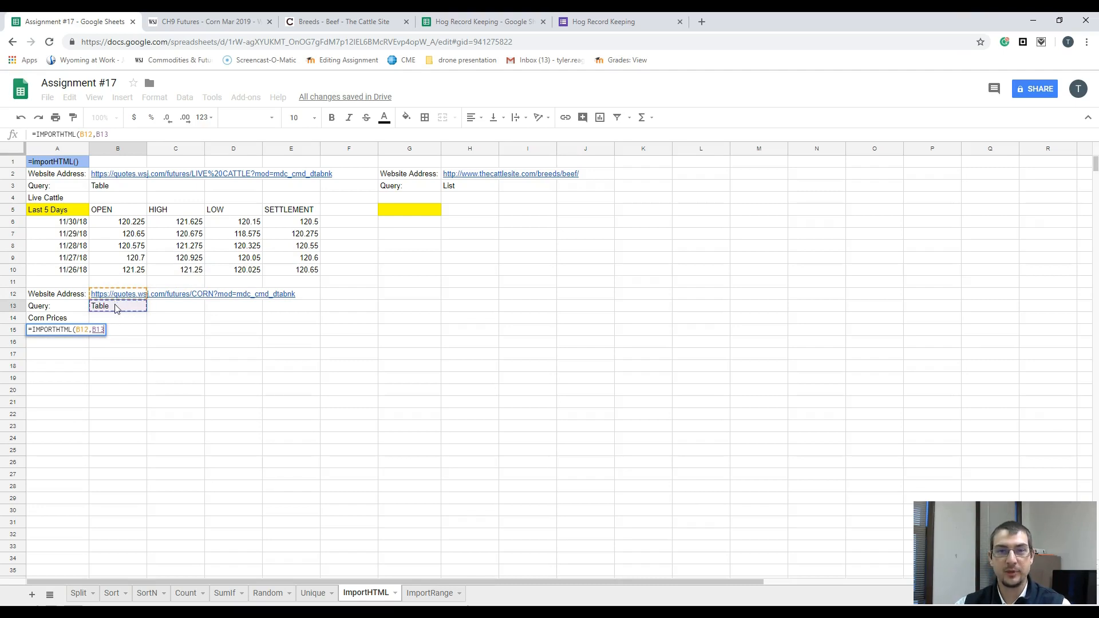
type(",")
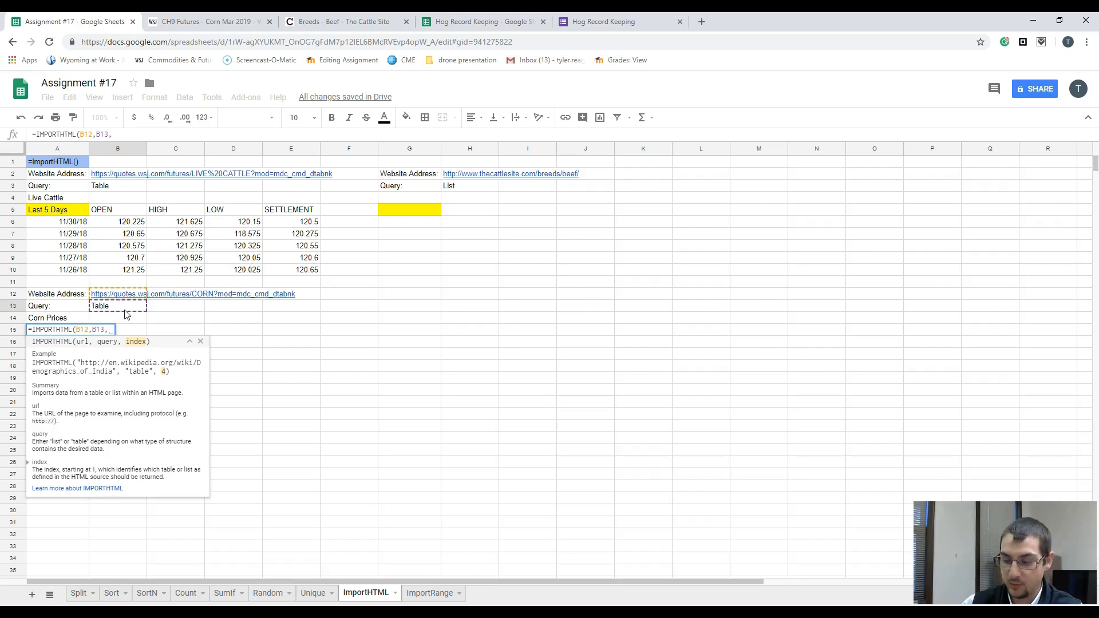
type("3")
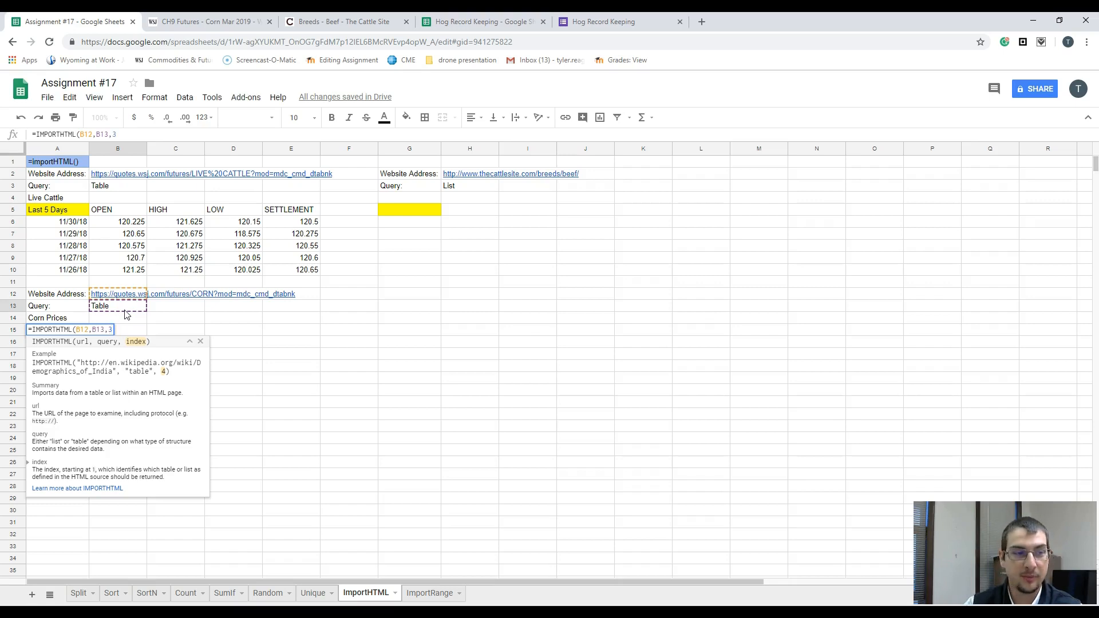
type(")")
key("Return")
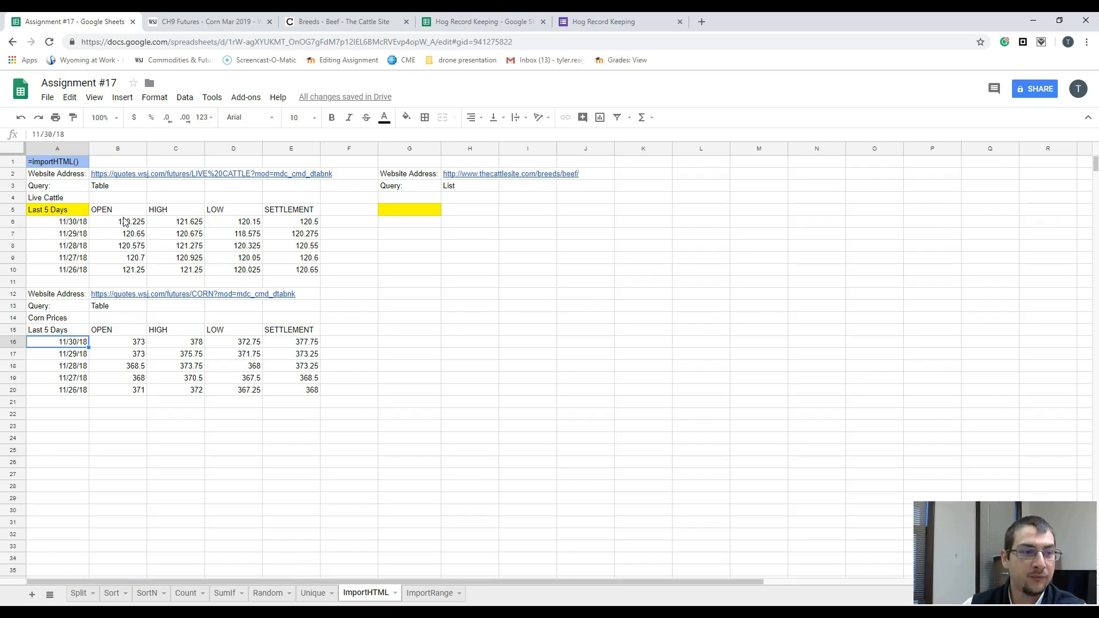
Step: Compare the Live Cattle OPEN prices in B6:B10 with the Corn OPEN prices in B16:B20
left_click_drag(123, 223, 122, 269)
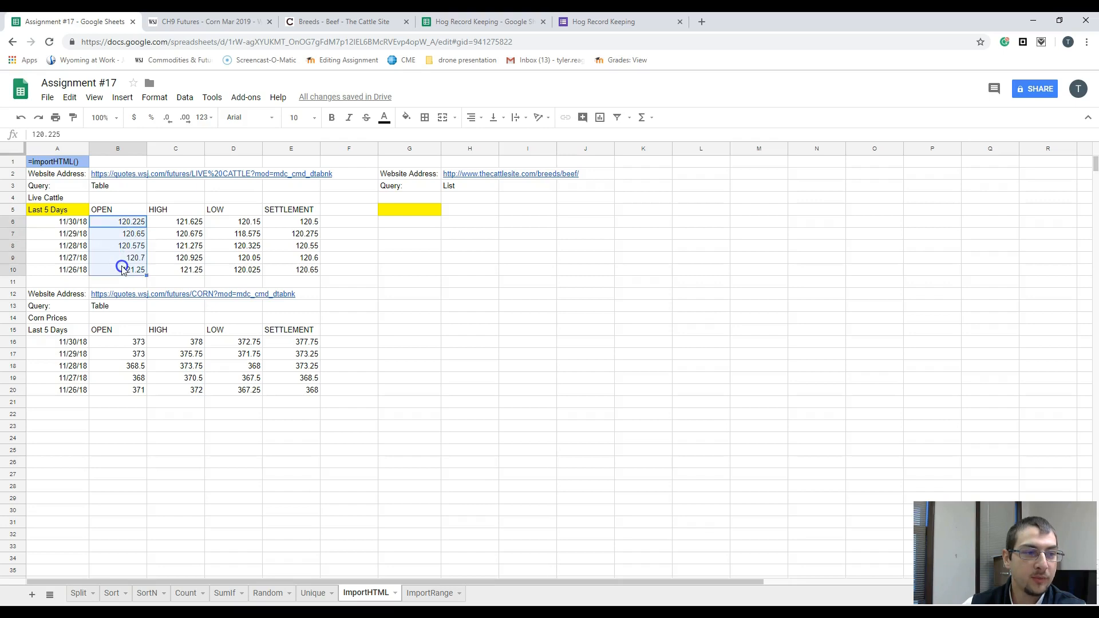
left_click_drag(114, 342, 110, 394)
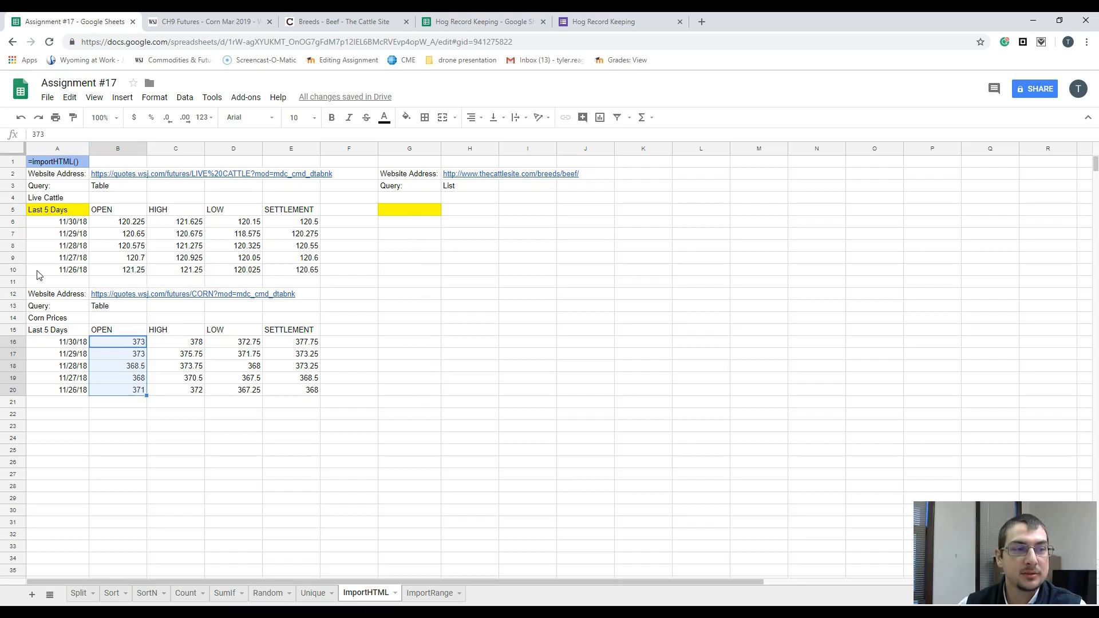
left_click(410, 216)
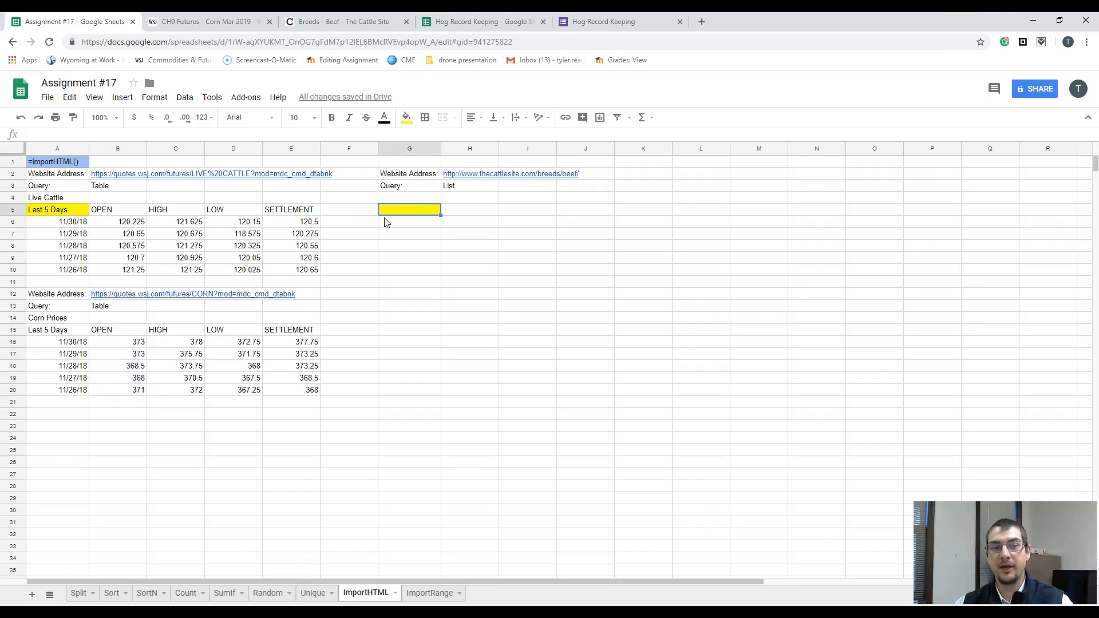
type("=")
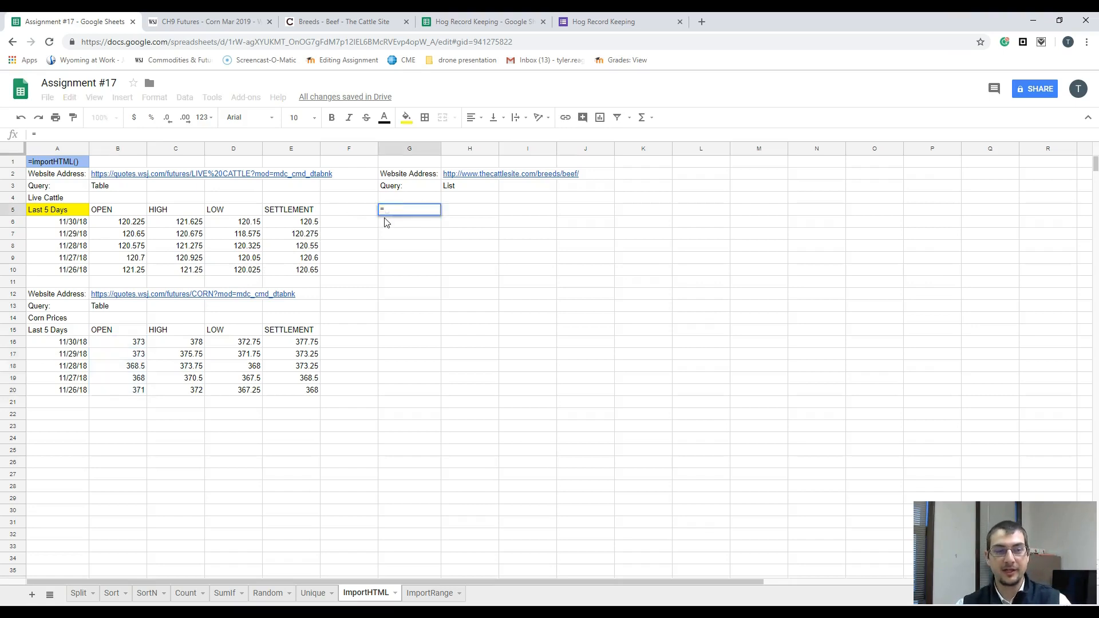
type("imp")
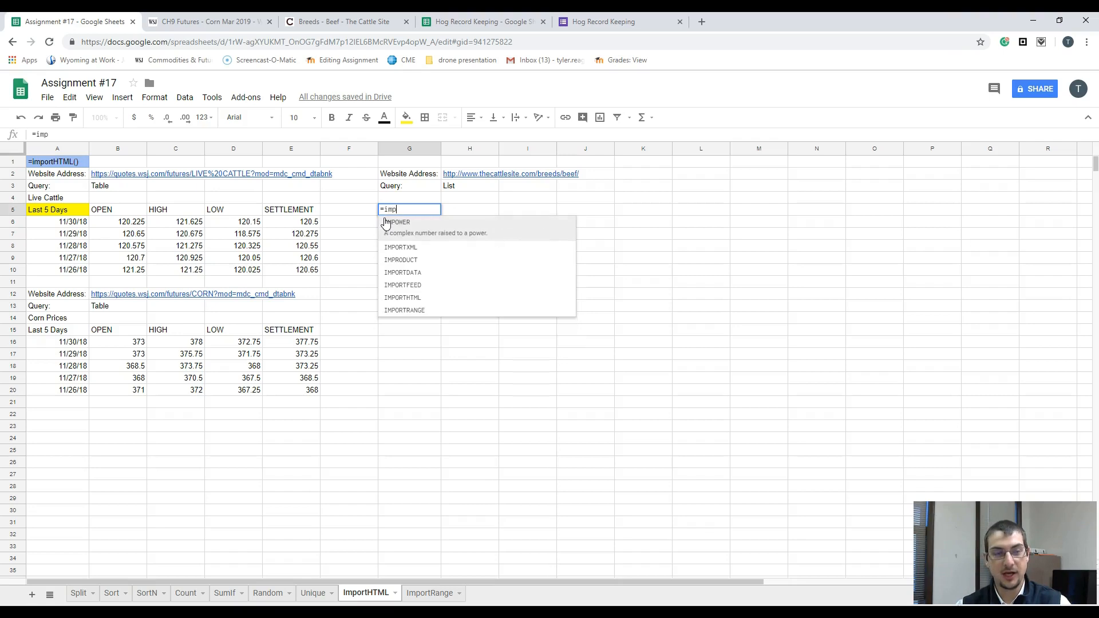
type("ort")
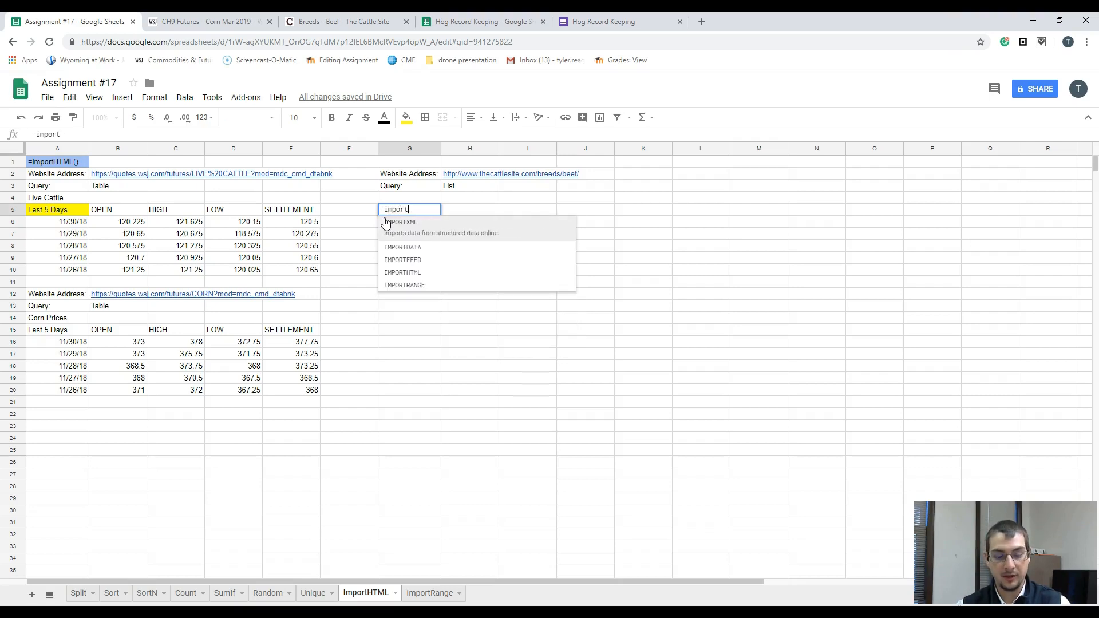
type("HTML(")
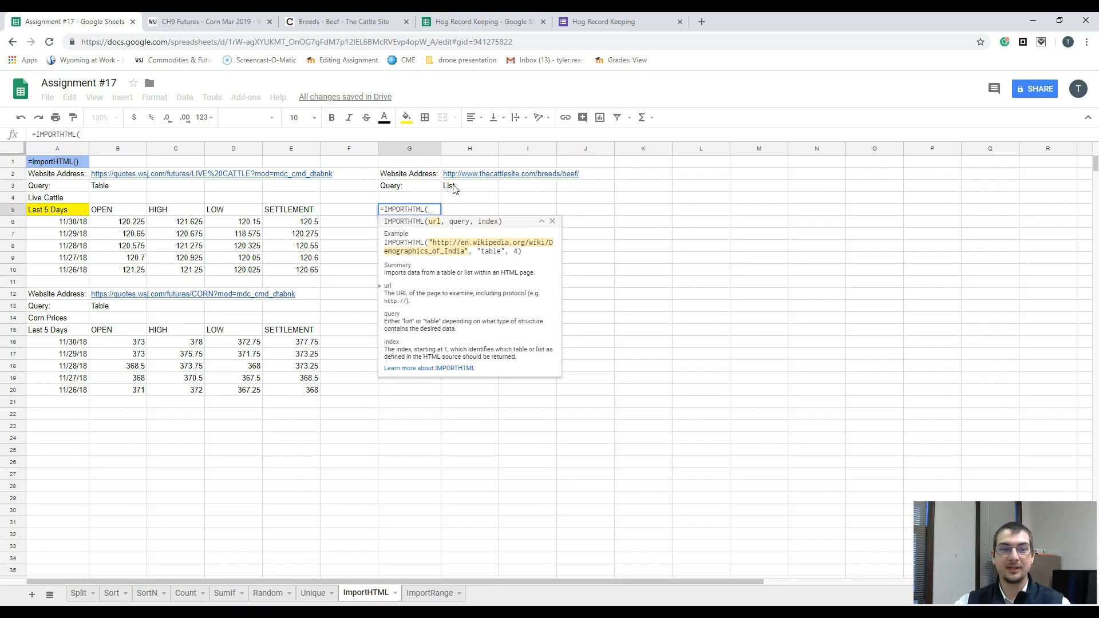
left_click_drag(449, 175, 481, 174)
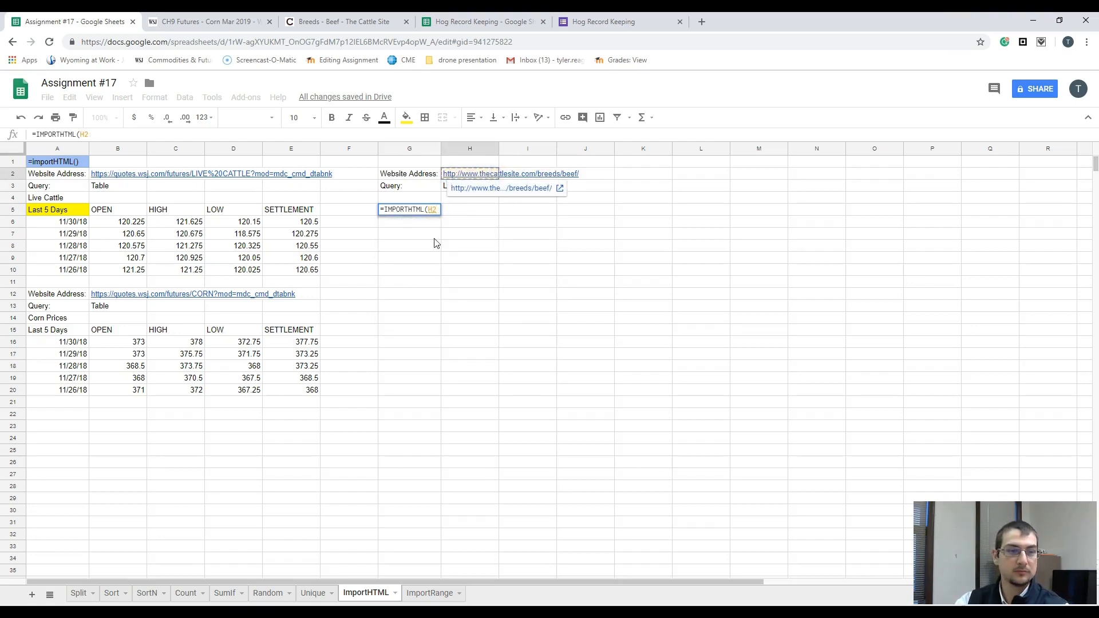
left_click(440, 213)
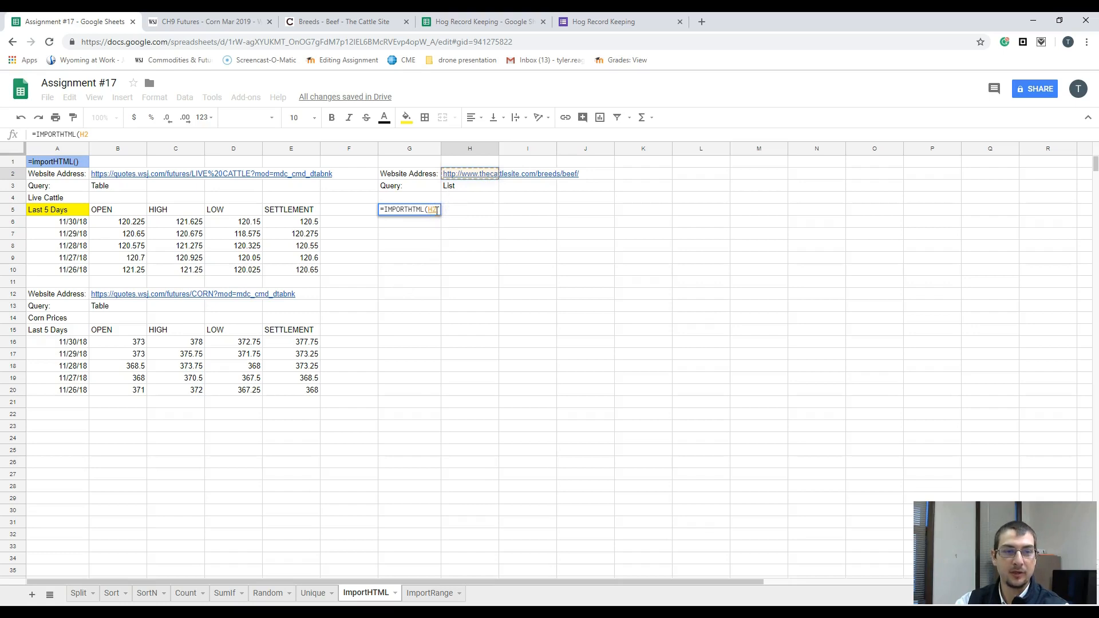
left_click(461, 213)
key("BackSpace")
key("BackSpace")
key("BackSpace")
key("BackSpace")
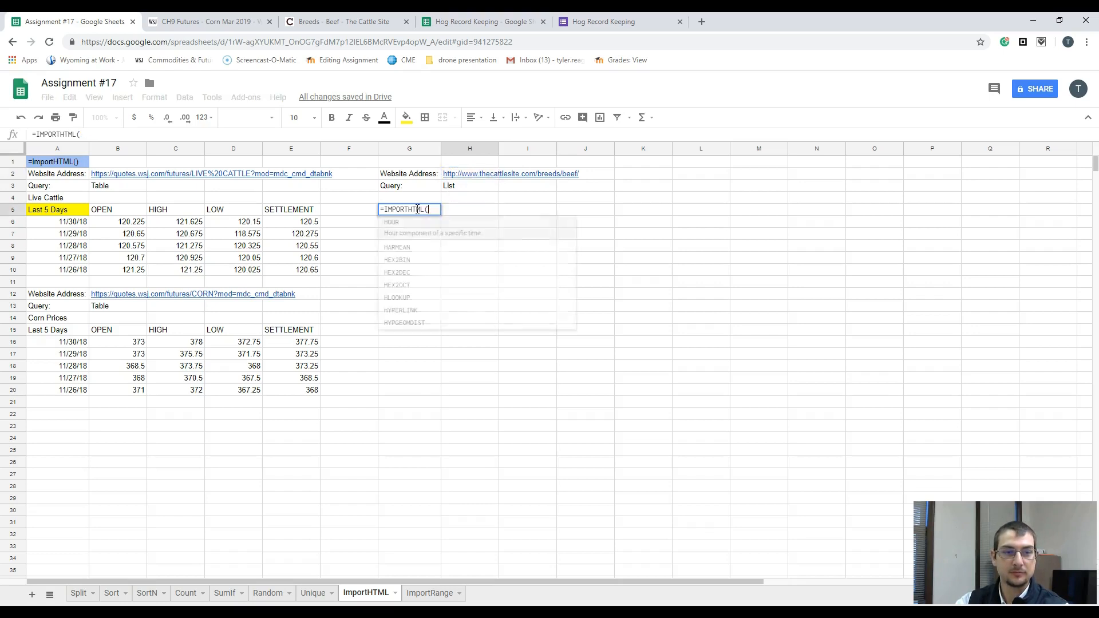
key("BackSpace")
key("BackSpace")
key("BackSpace")
key("BackSpace")
key("BackSpace")
key("BackSpace")
key("BackSpace")
key("BackSpace")
key("BackSpace")
key("BackSpace")
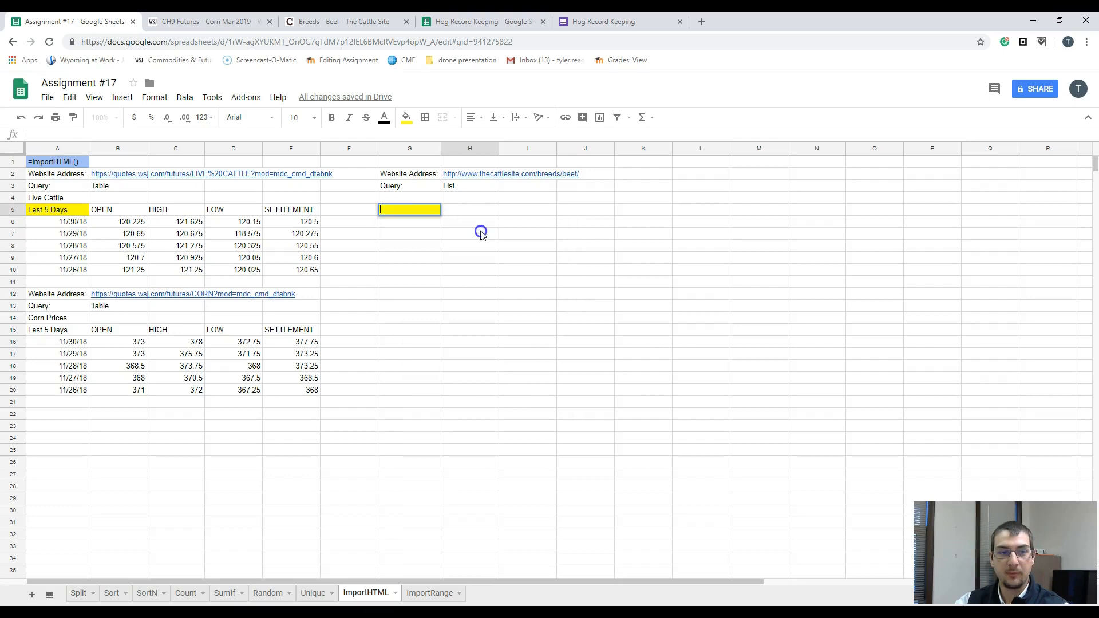
left_click(481, 233)
left_click(452, 174)
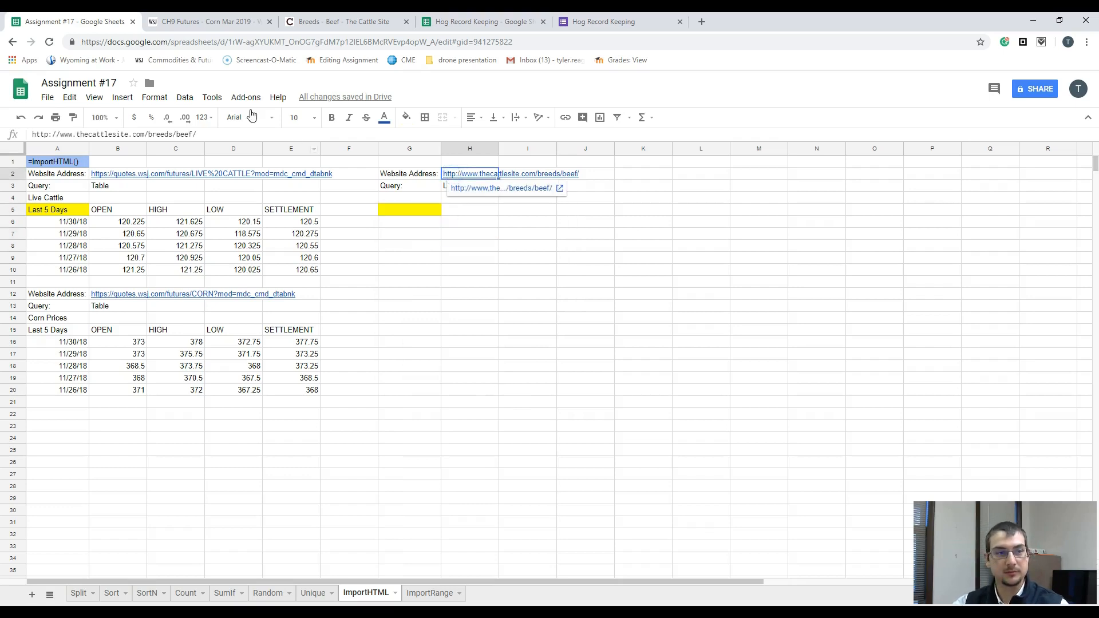
left_click_drag(197, 134, 29, 148)
key("ctrl+c")
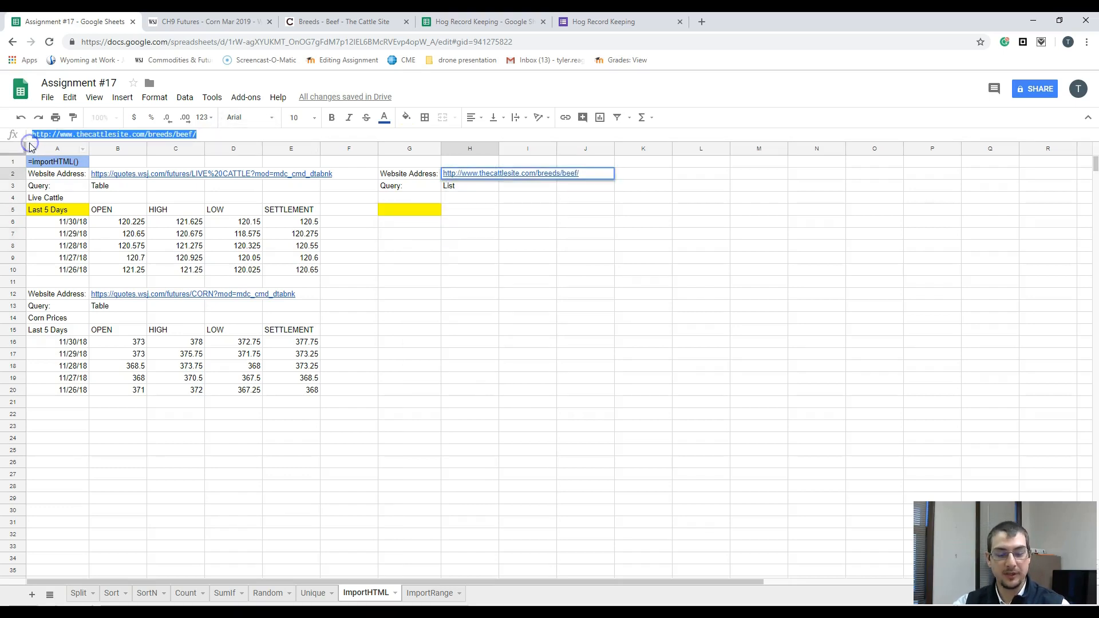
left_click(401, 209)
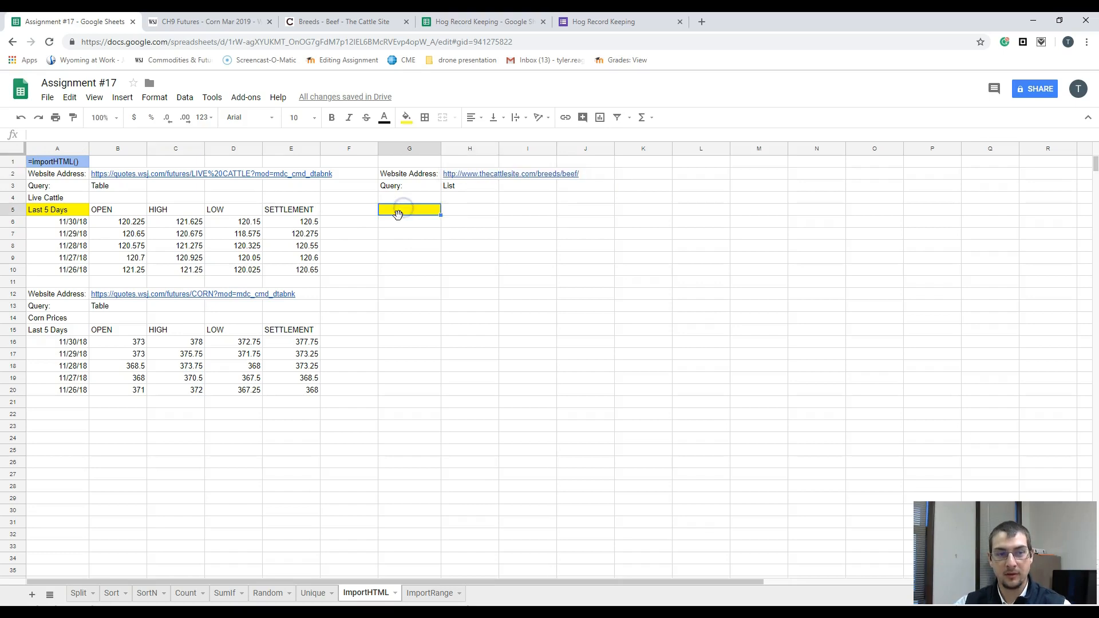
type("=impor")
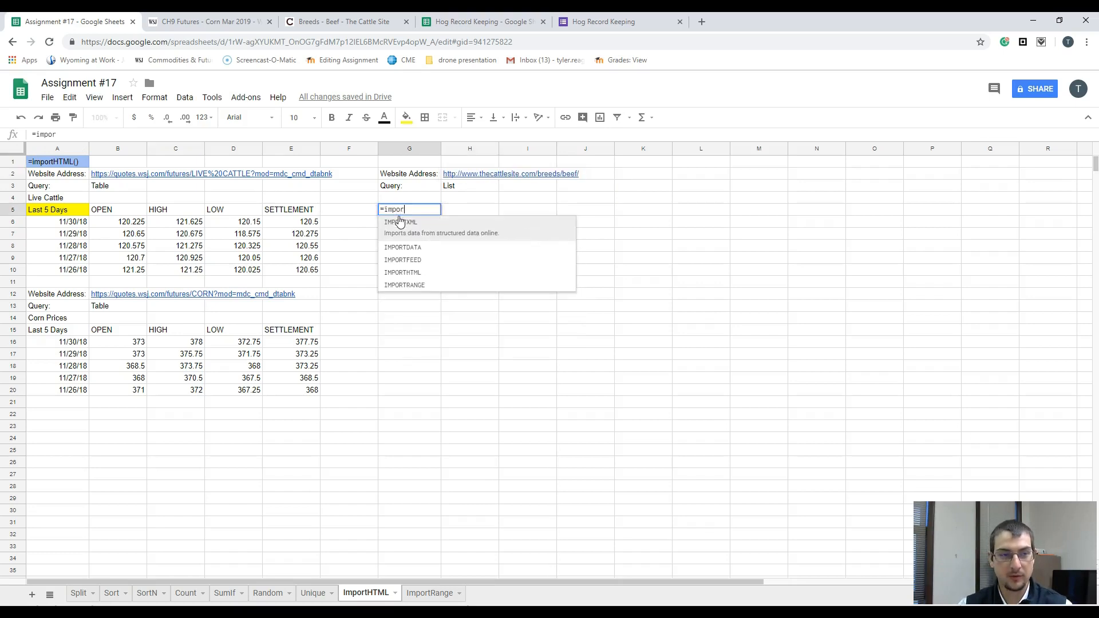
type("tHTML")
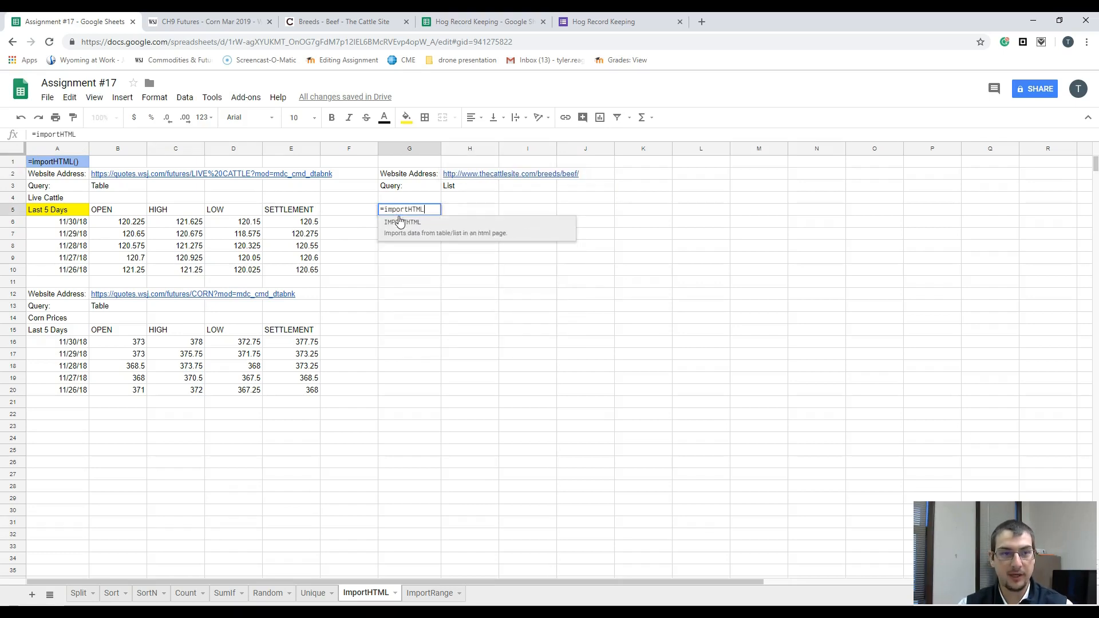
key("Tab")
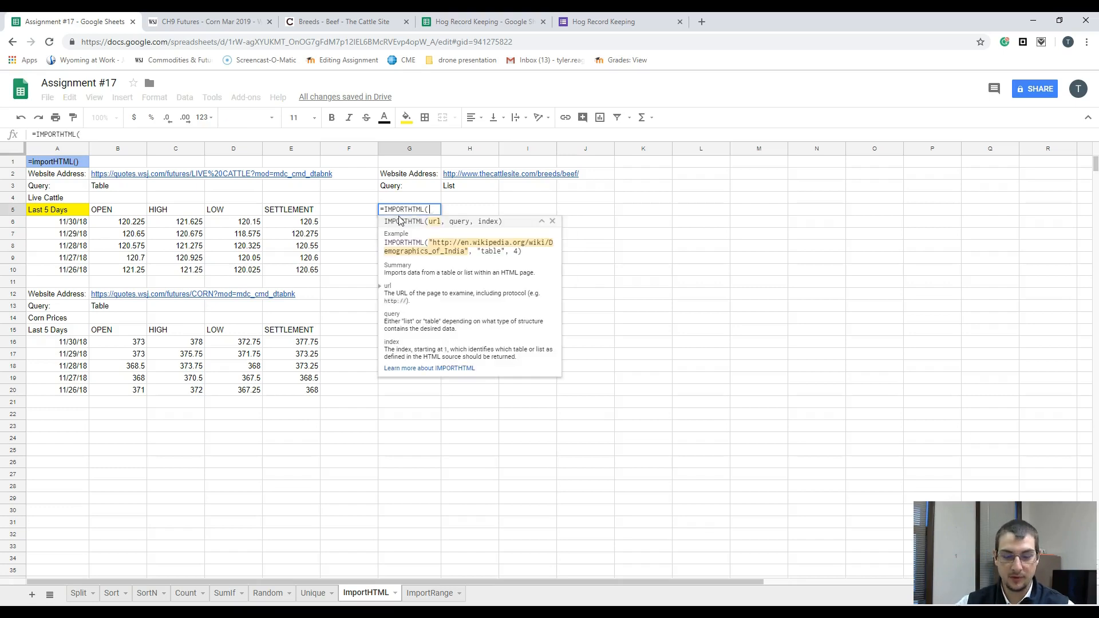
type("\"")
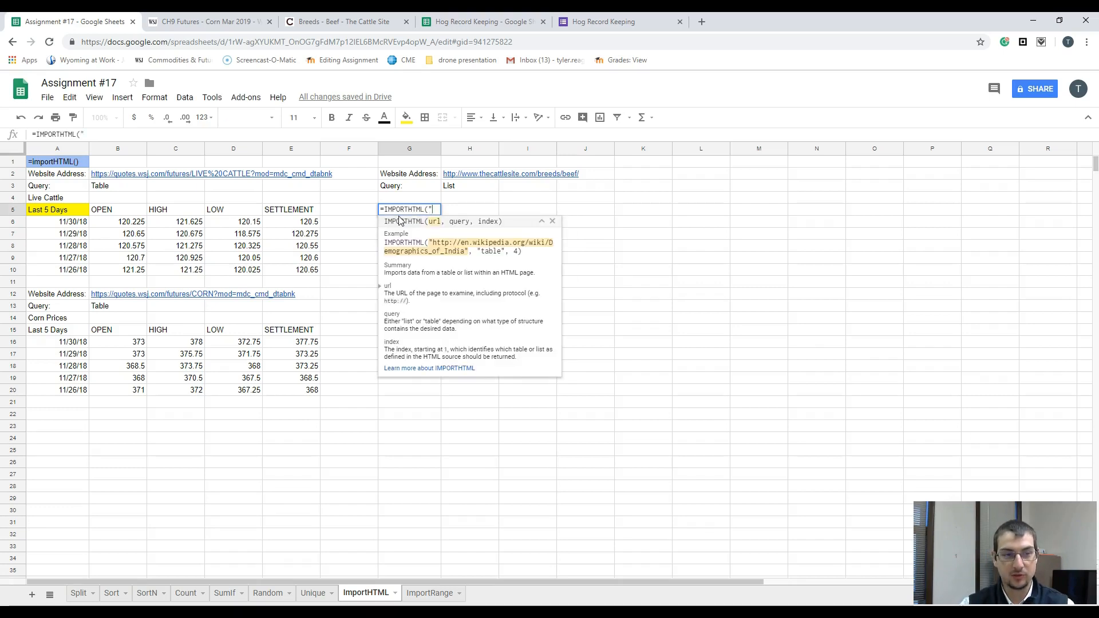
key("ctrl+v")
type("\"")
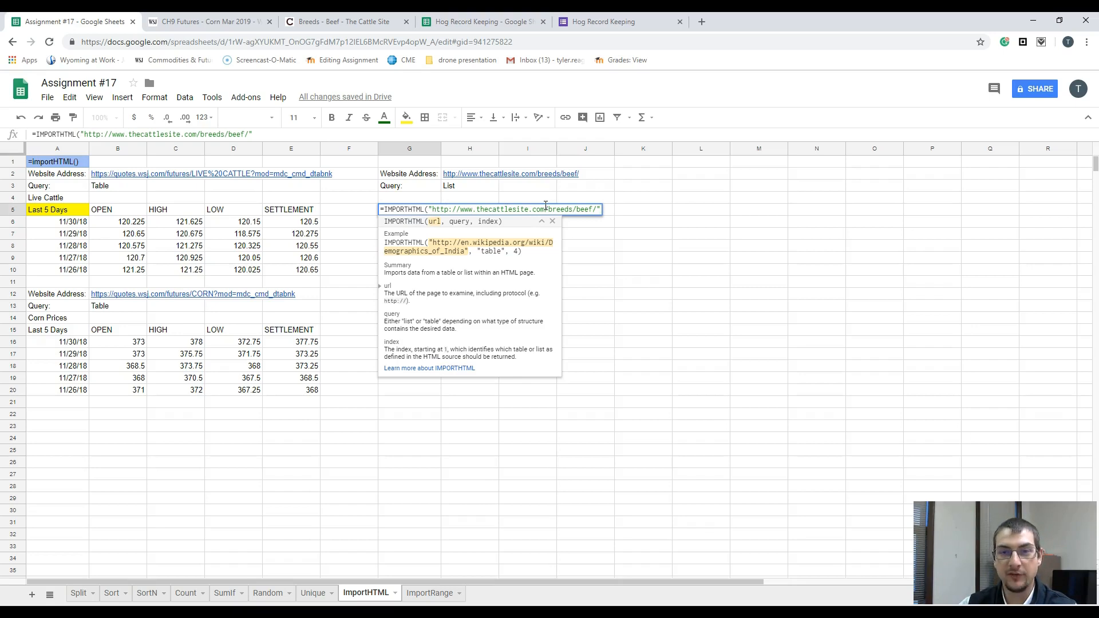
Step: Complete the IMPORTHTML formula in G5 with "List" as the query and 1 as the index
type(",")
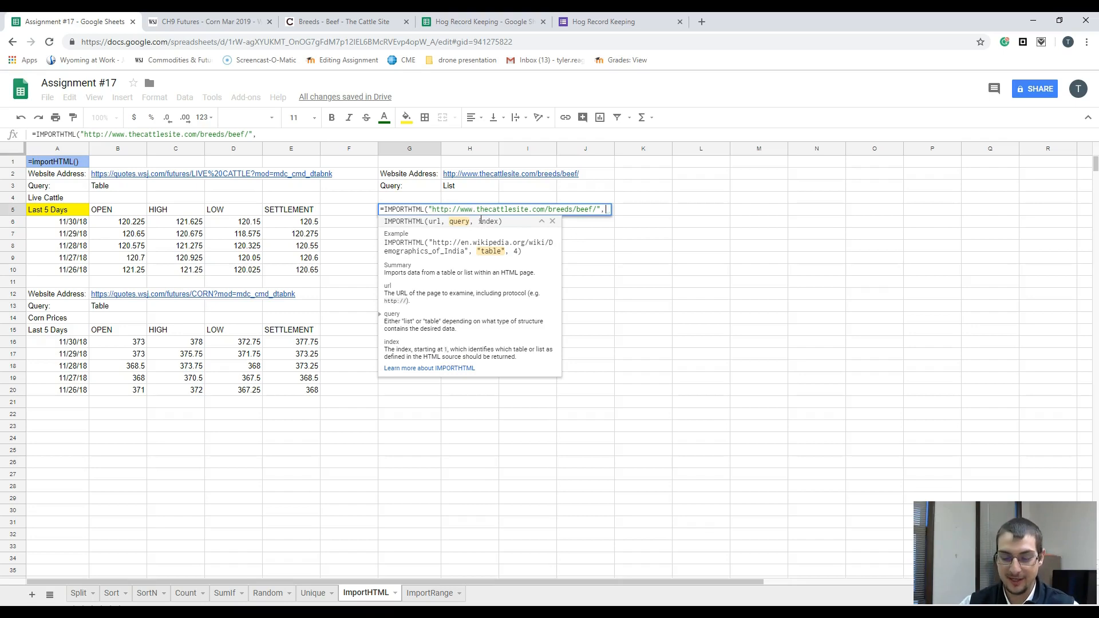
type("\"List")
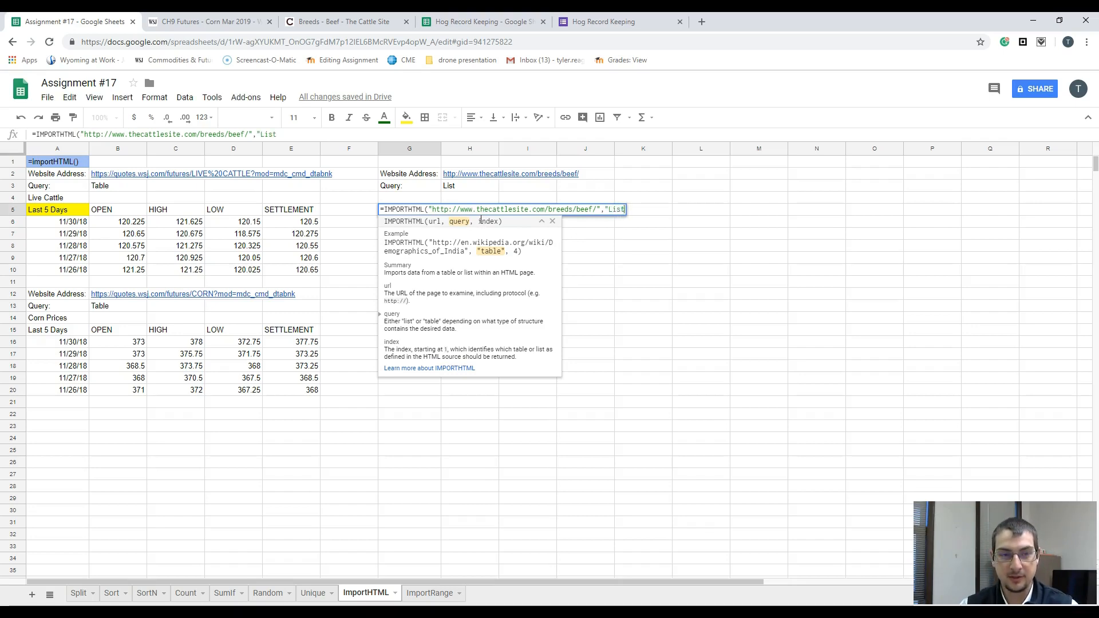
type("\",")
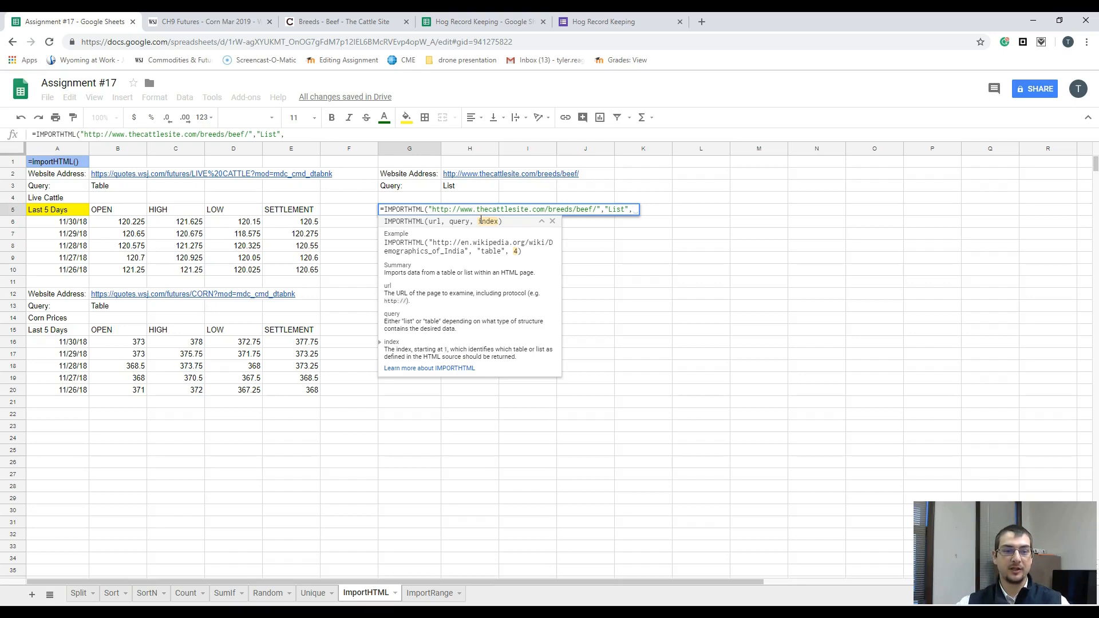
type("1")
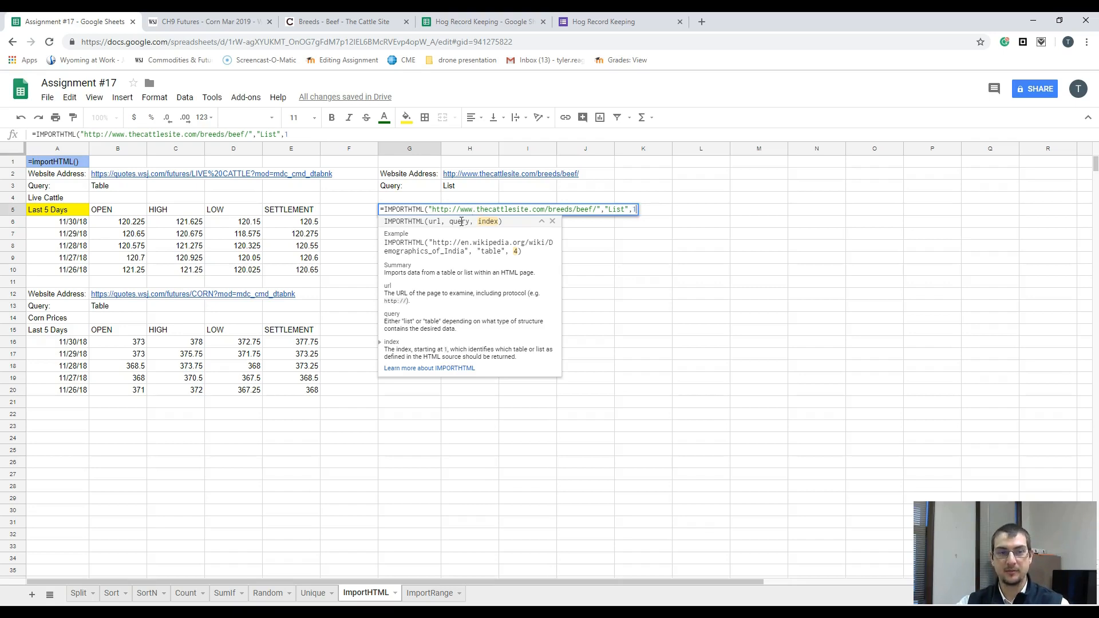
type(")")
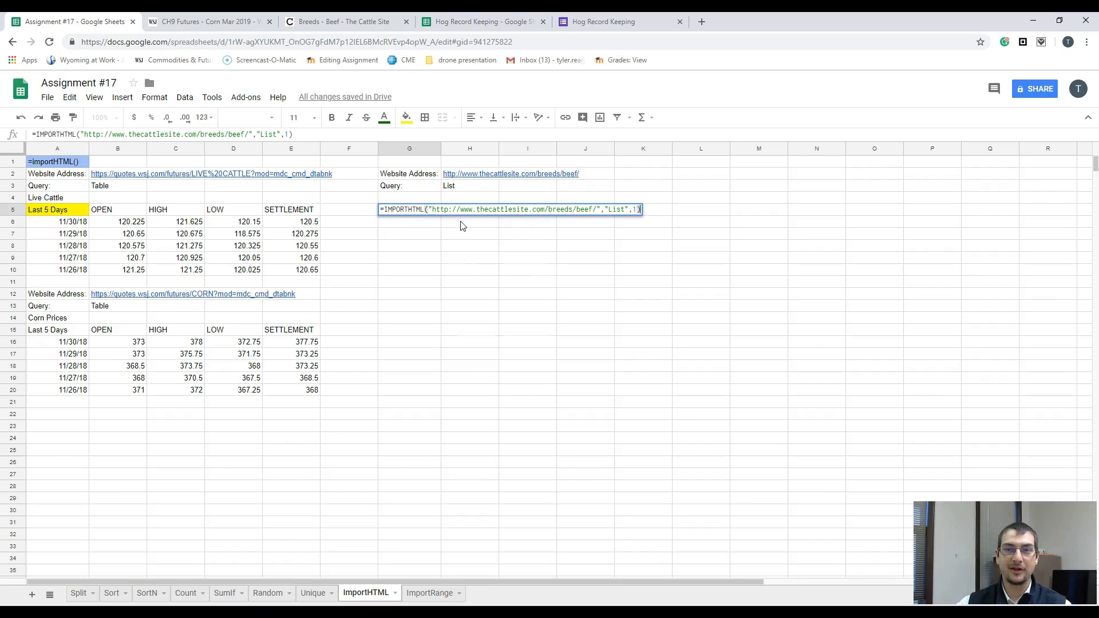
key("Return")
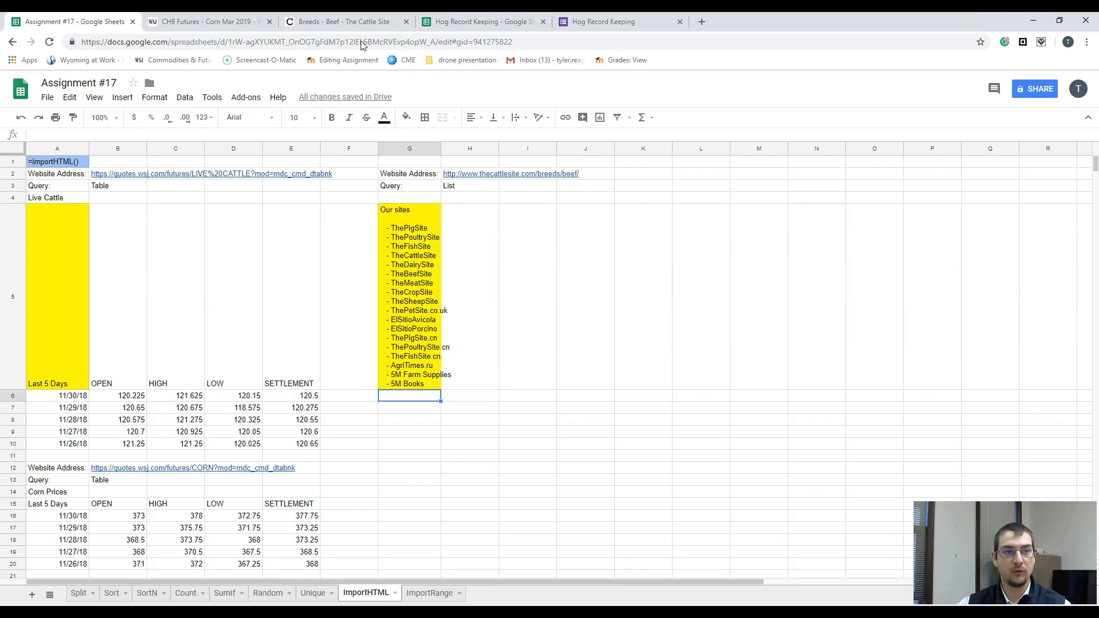
Step: Look through the Pedigree Beef Breeds list on The Cattle Site page and return to the Assignment #17 spreadsheet
left_click(344, 26)
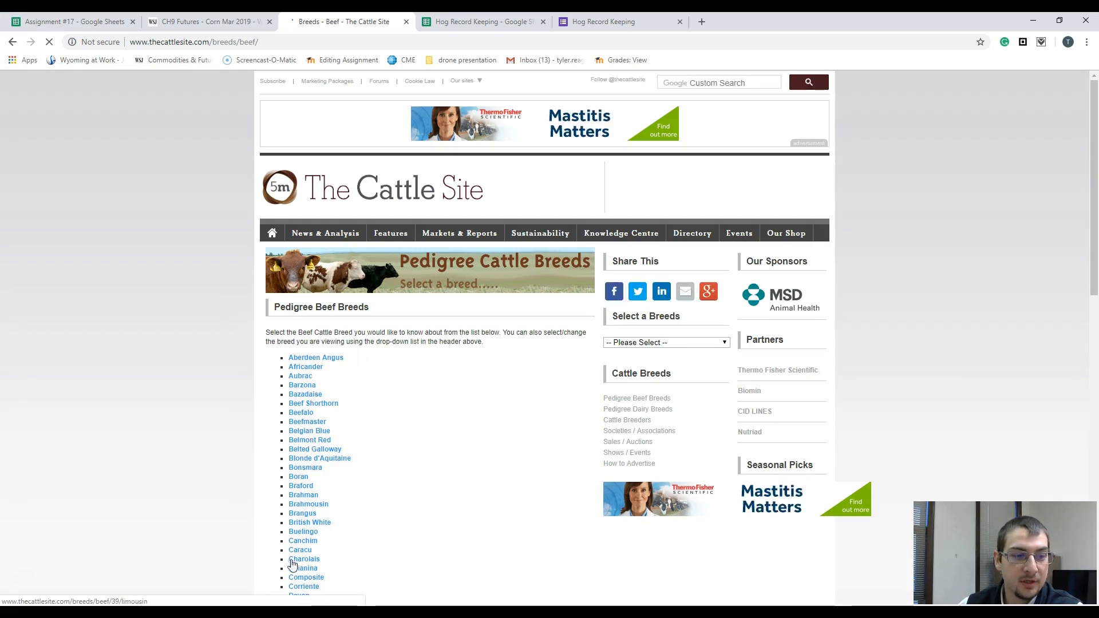
scroll(309, 364, "down", 3)
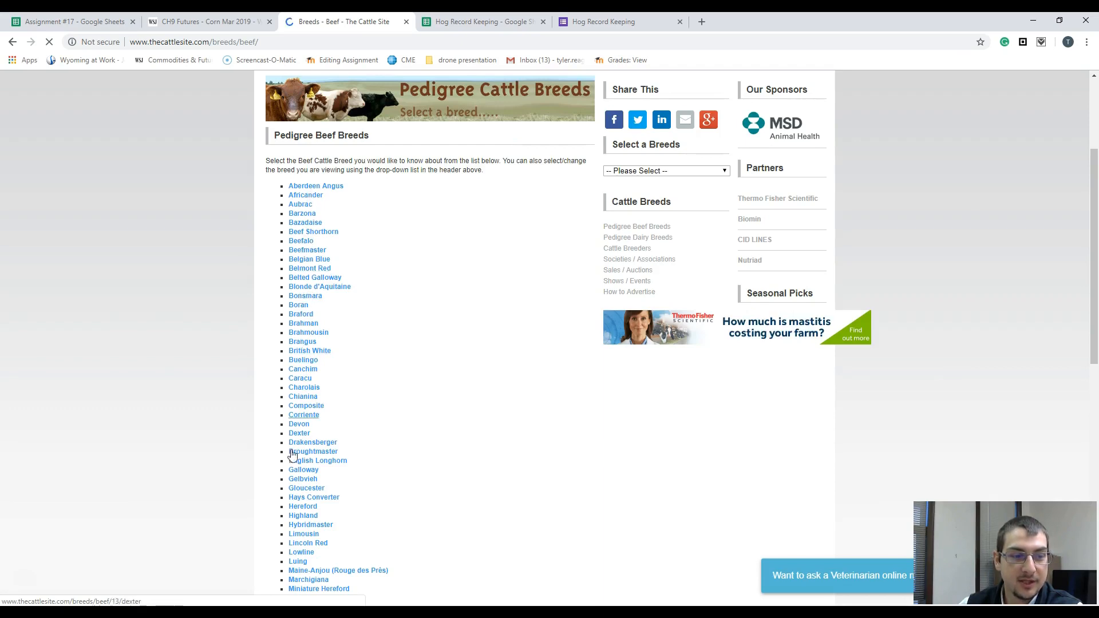
scroll(302, 527, "down", 1)
scroll(302, 527, "down", 10)
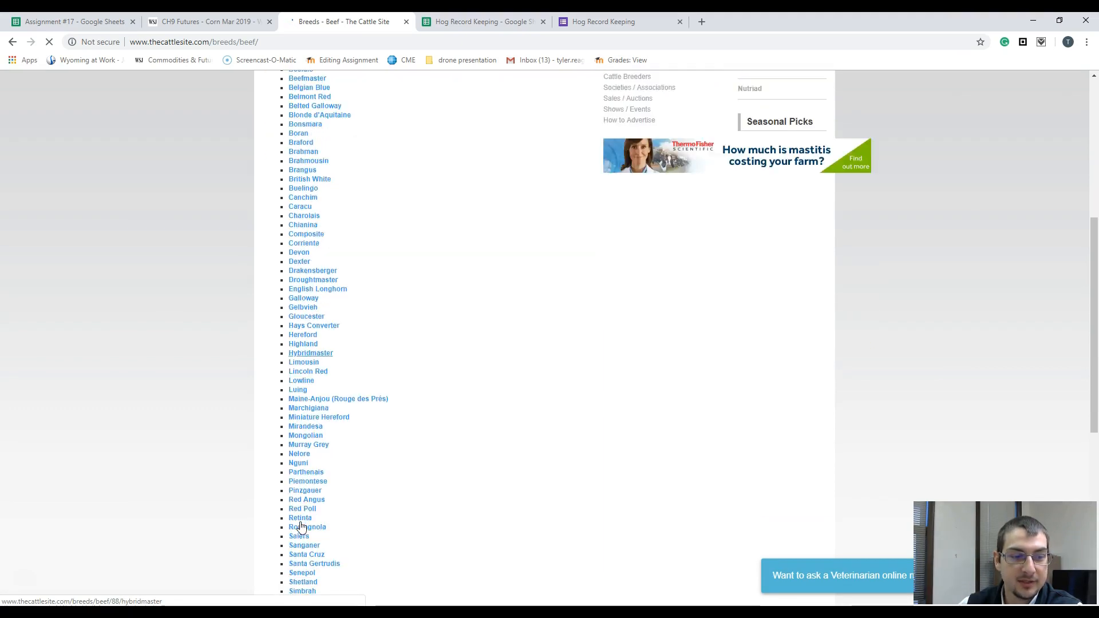
scroll(305, 379, "up", 2)
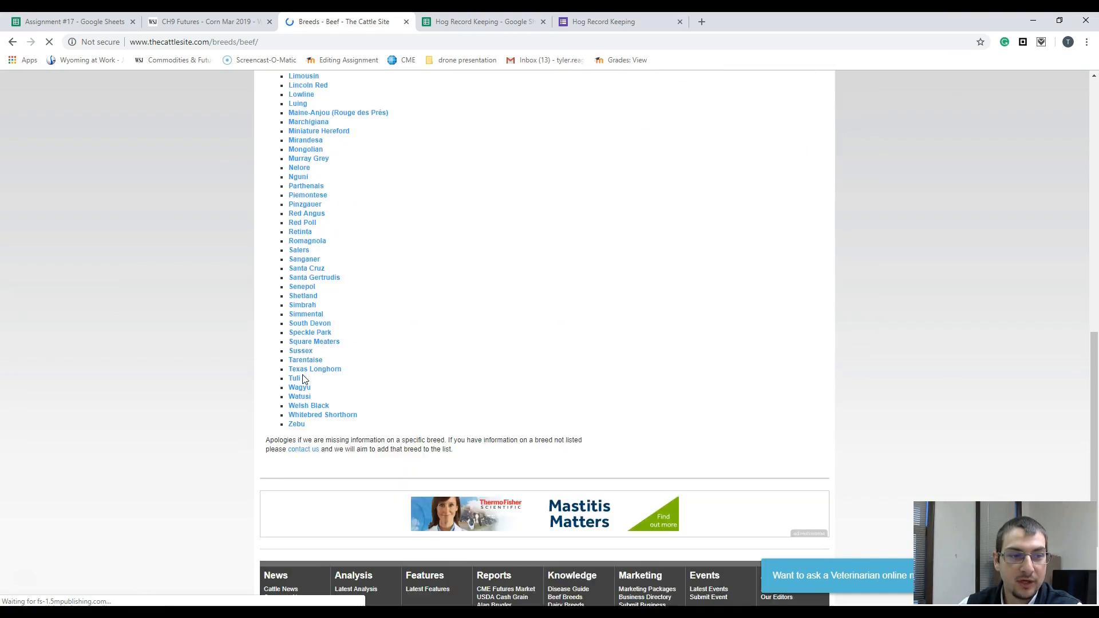
scroll(304, 379, "up", 11)
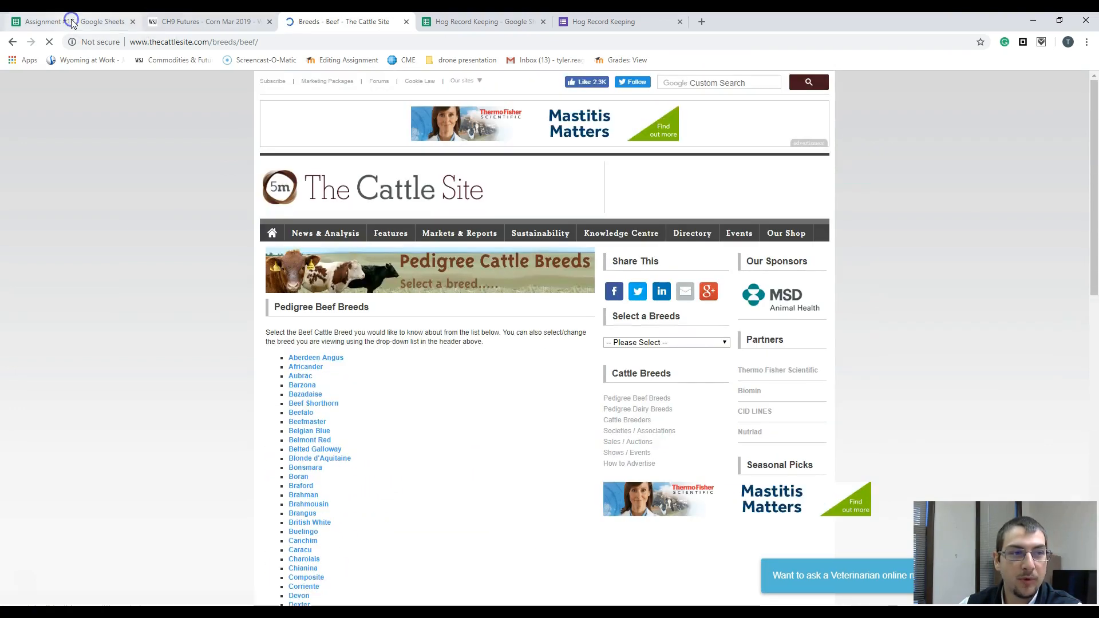
left_click(74, 21)
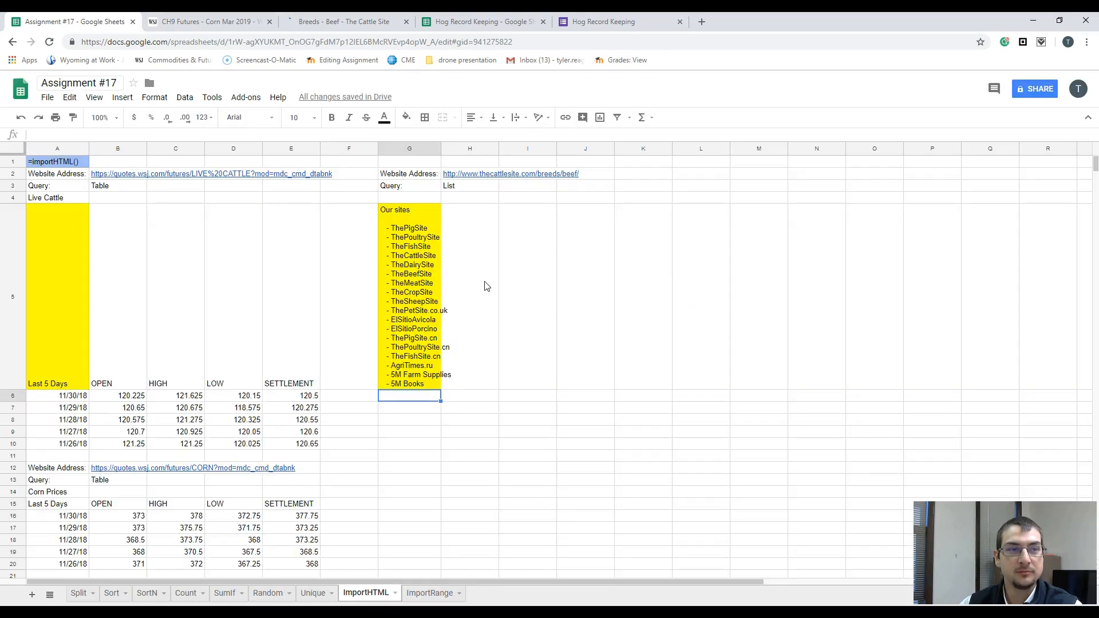
Step: Try 2 as the list index in the G5 IMPORTHTML formula
left_click(423, 214)
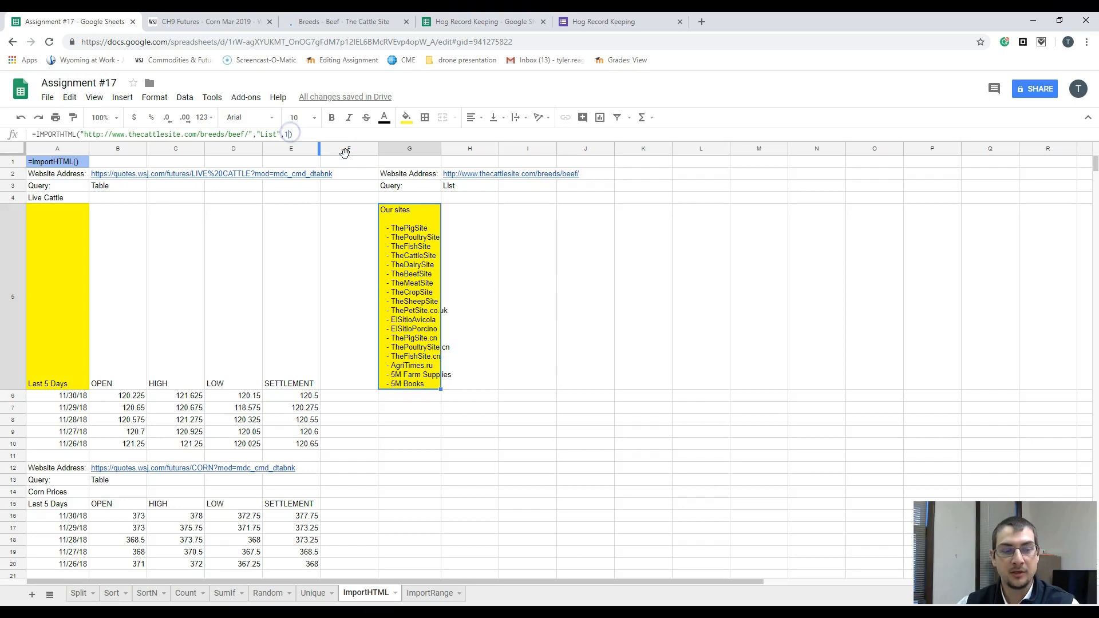
key("Return")
key("Left")
key("BackSpace")
type("2")
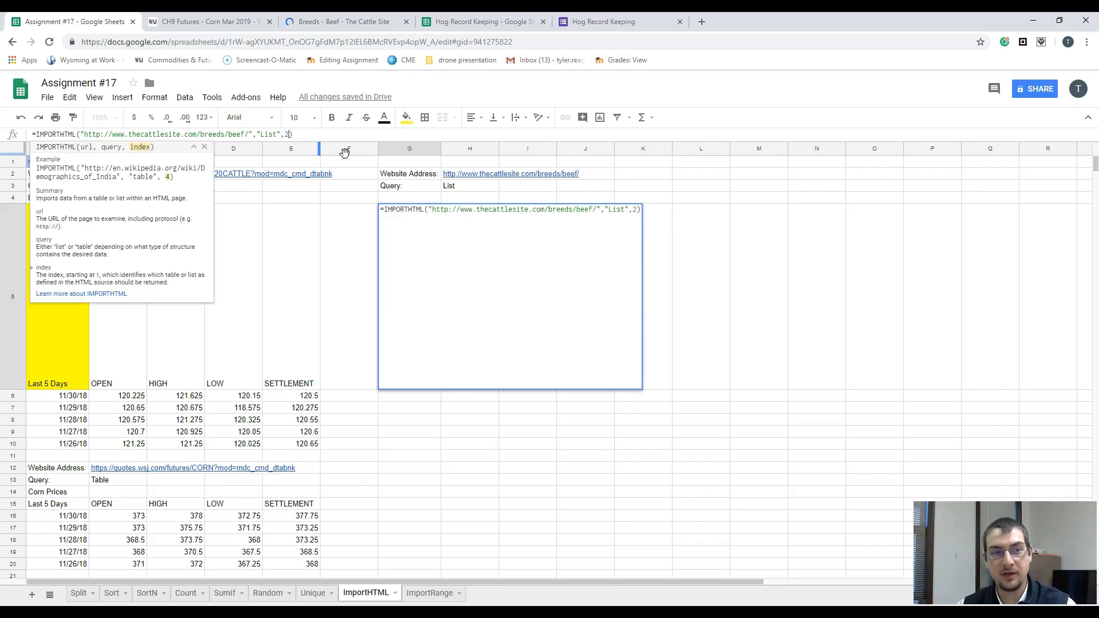
key("Return")
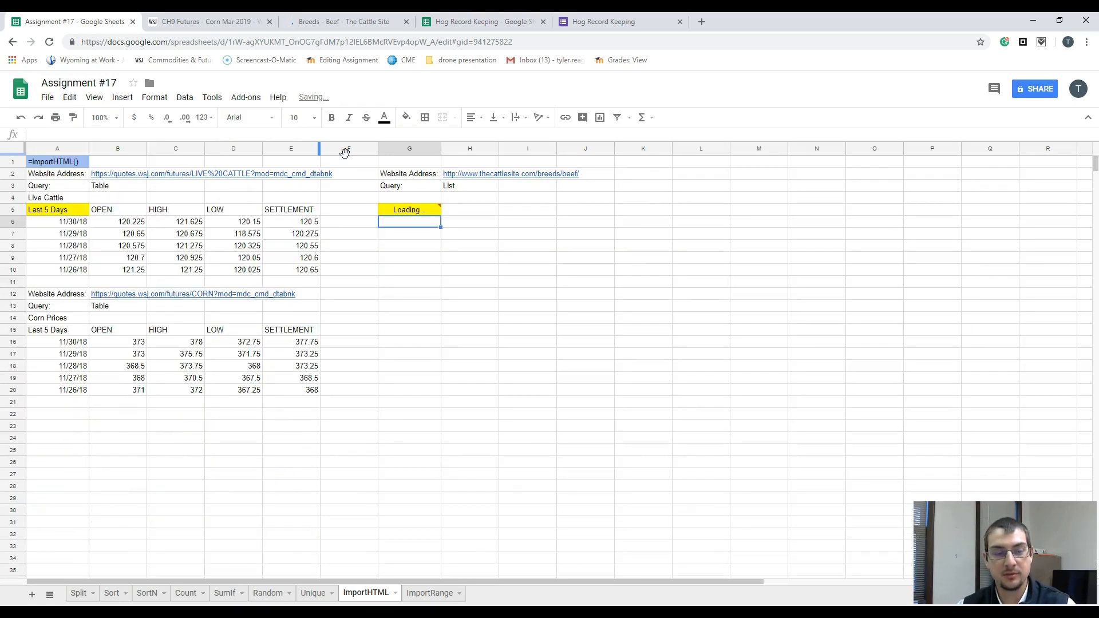
Step: Try 3 as the list index in the G5 IMPORTHTML formula
key("Up")
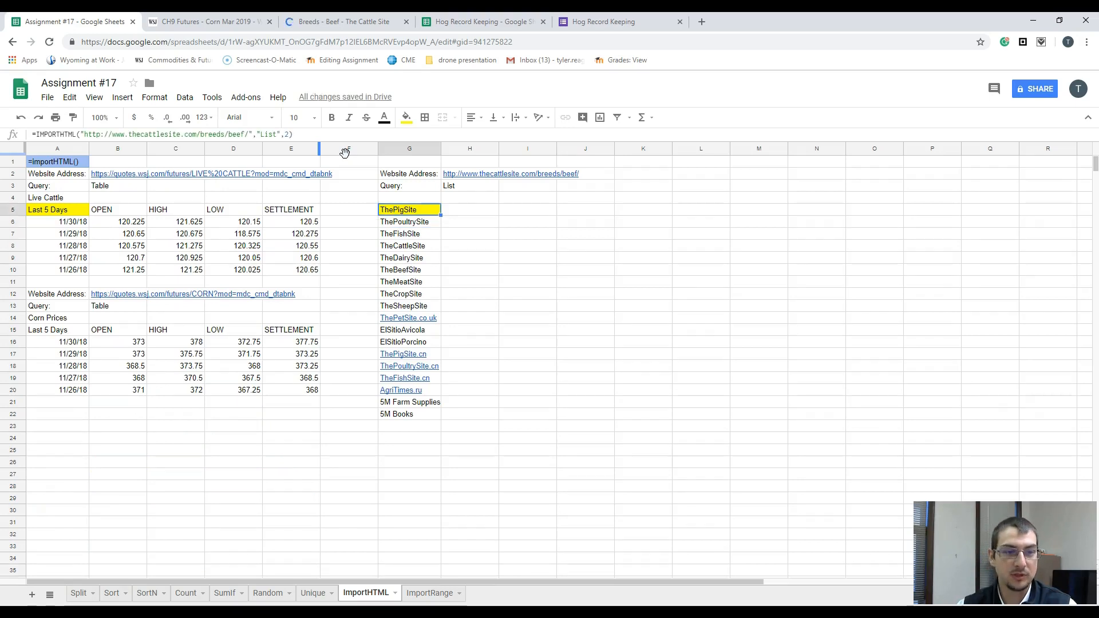
key("Return")
key("BackSpace")
type(")")
key("Return")
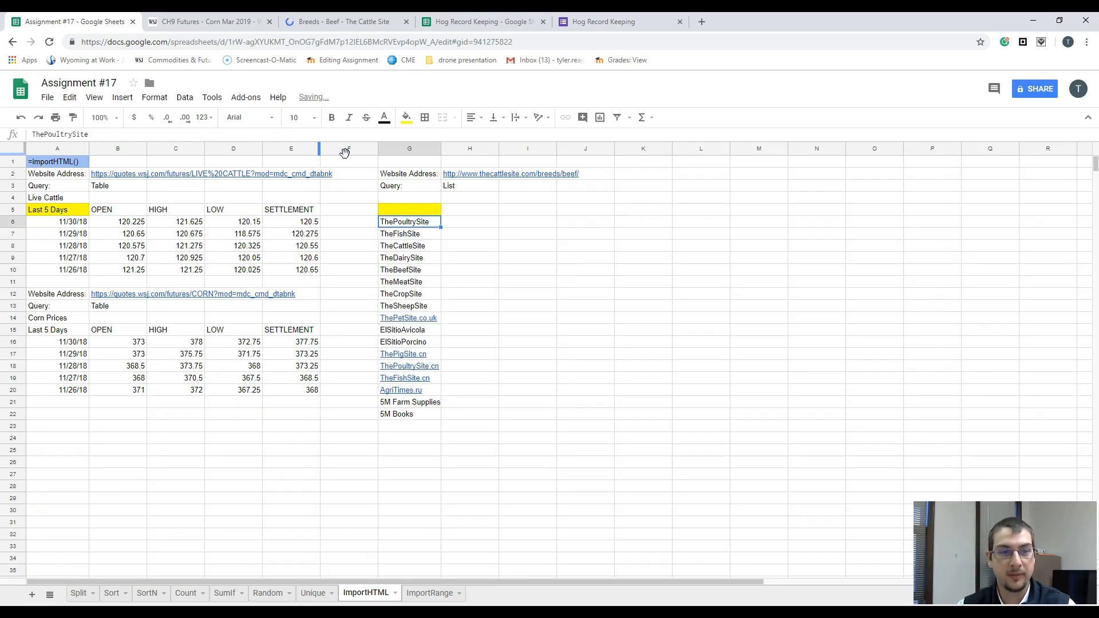
Step: Set the list index in the G5 IMPORTHTML formula to 4 to import the beef breeds
key("Up")
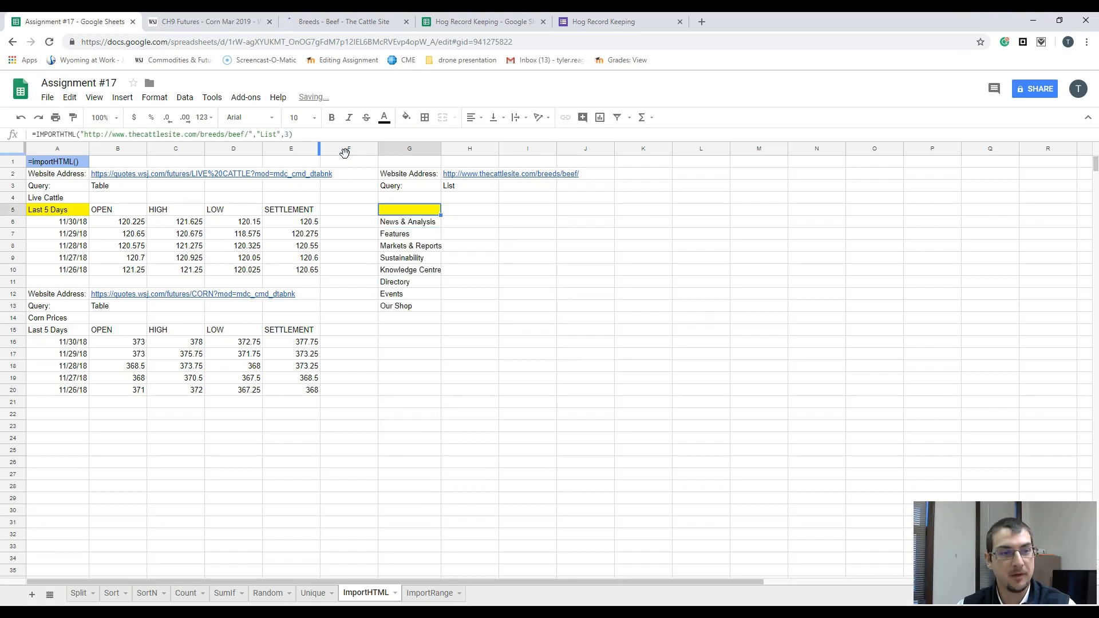
key("Return")
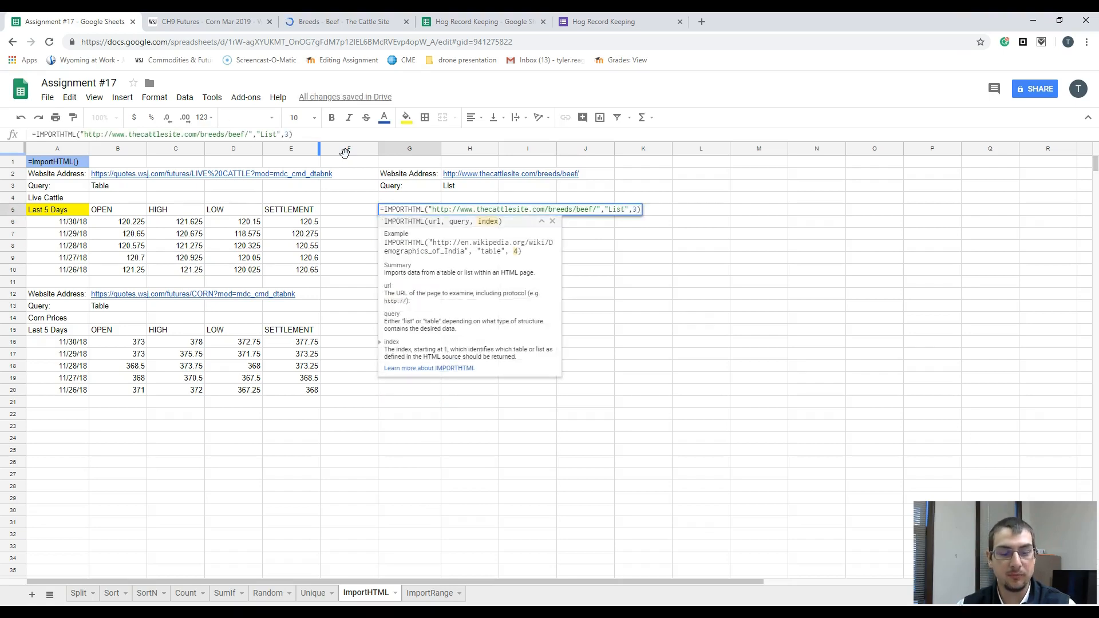
key("BackSpace")
type("4")
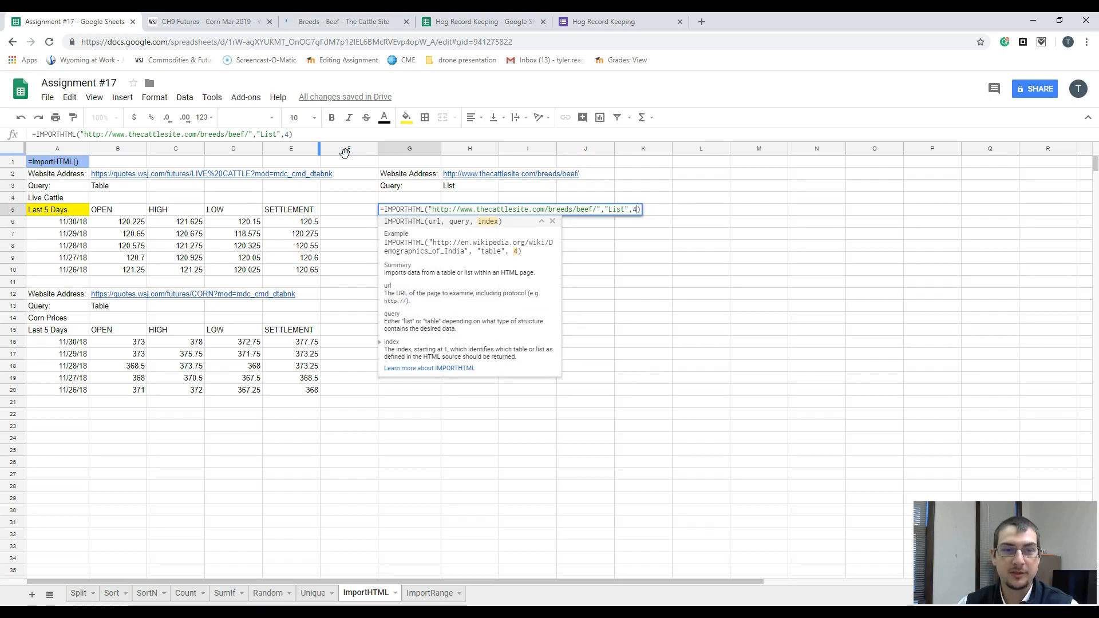
key("Return")
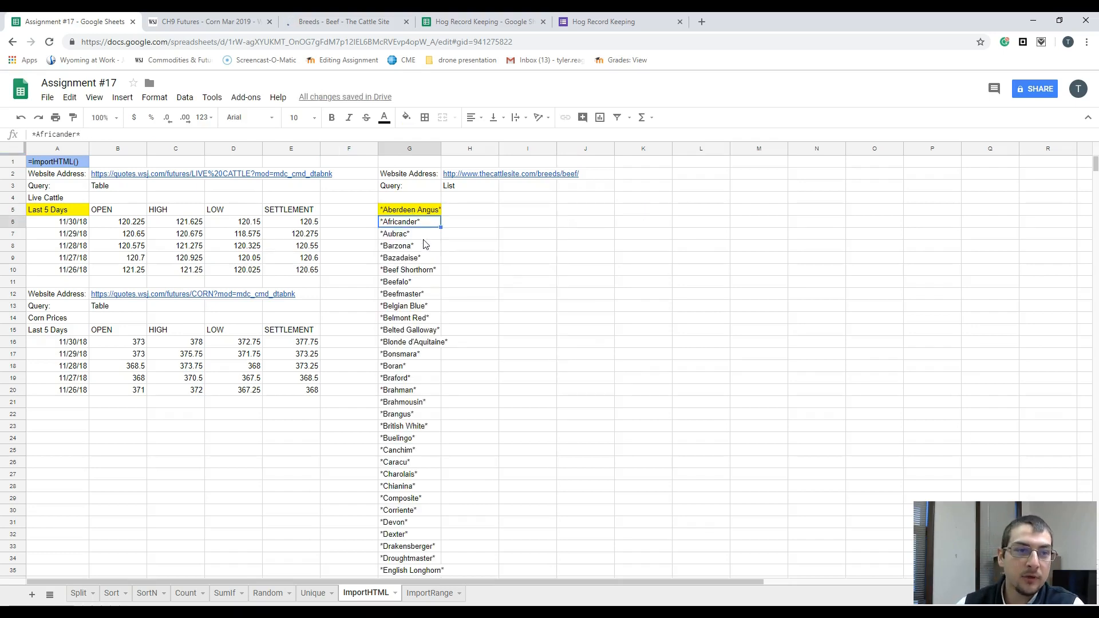
Step: Examine the imported beef breeds in column G from start to end and the formula in G5
scroll(418, 245, "down", 5)
scroll(416, 245, "down", 9)
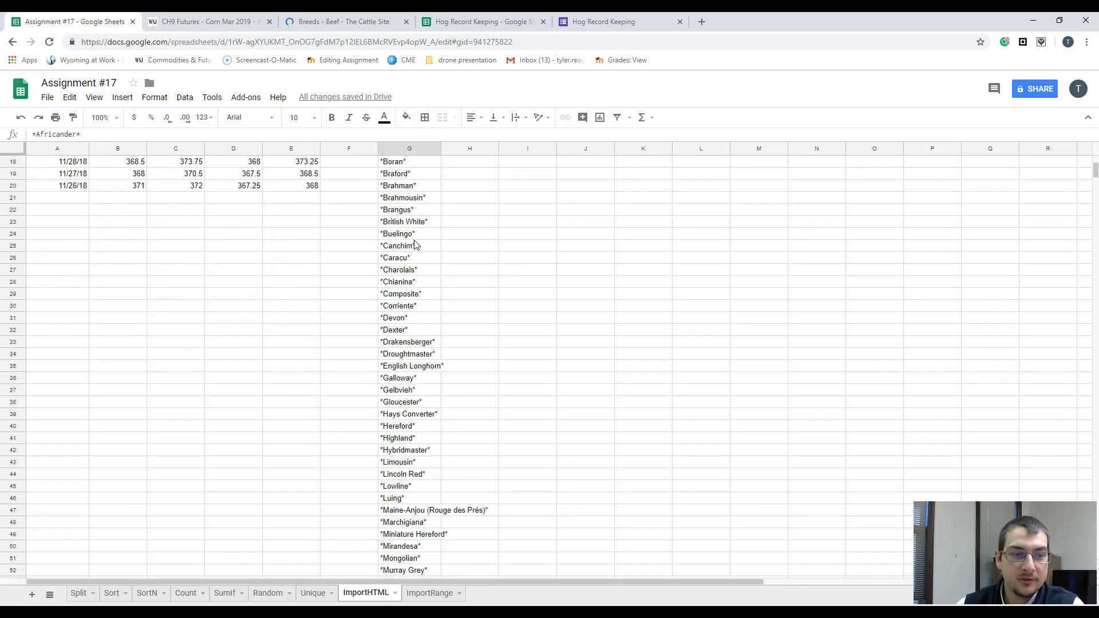
scroll(416, 245, "down", 3)
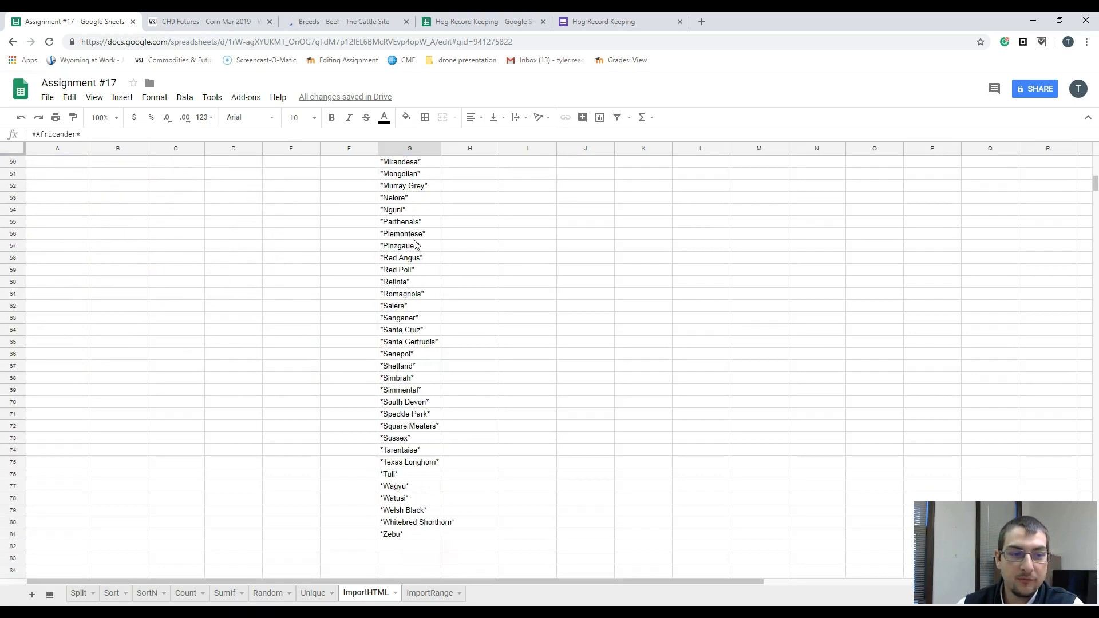
scroll(429, 369, "up", 15)
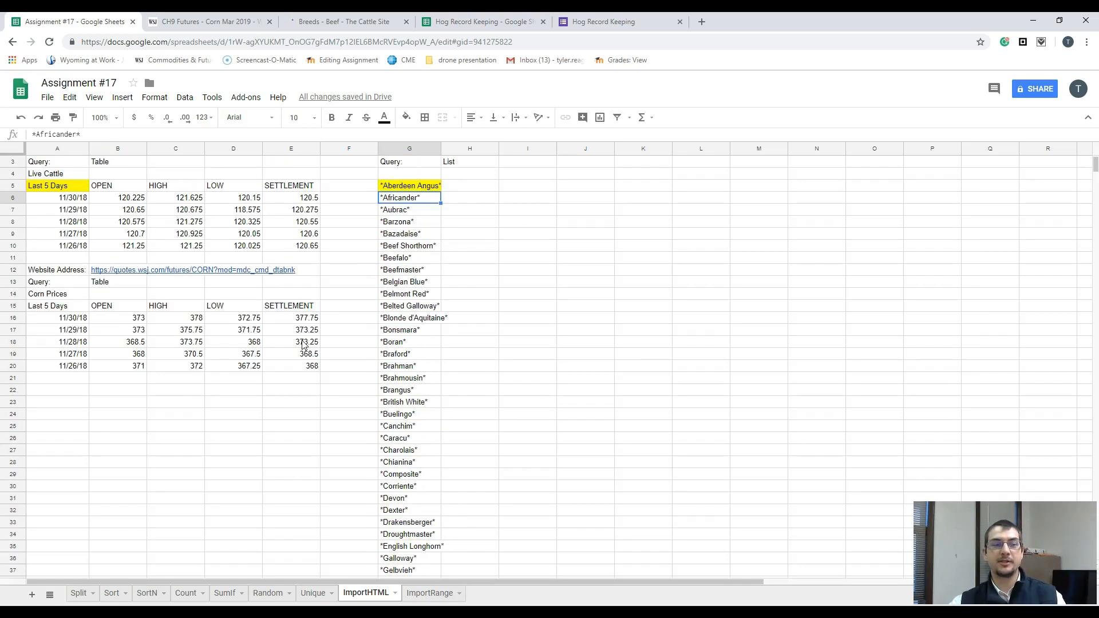
left_click(118, 222)
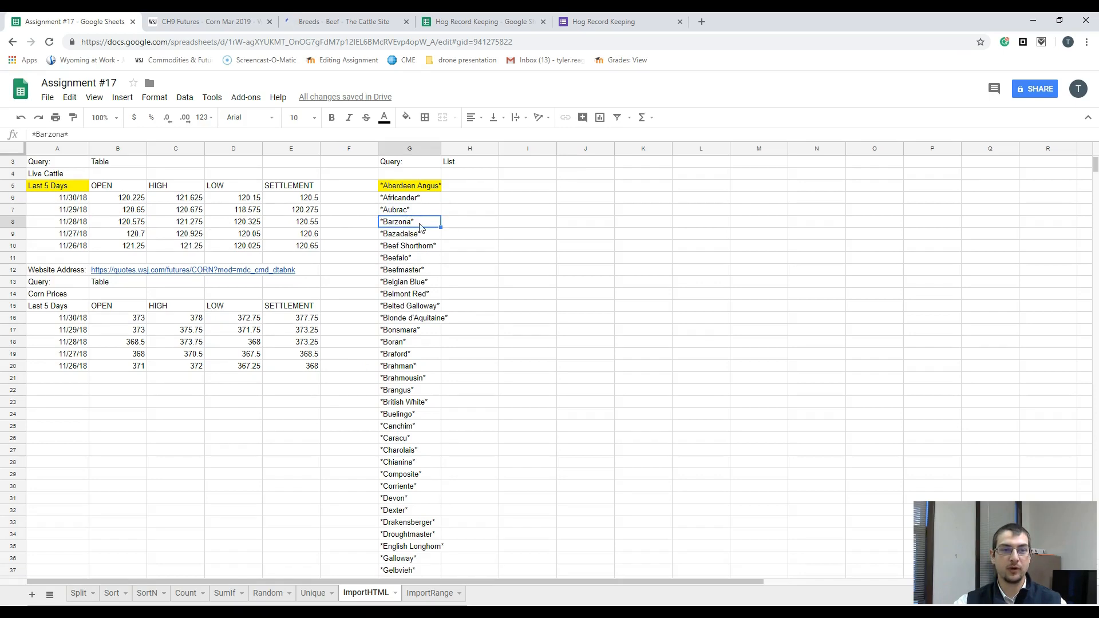
scroll(420, 228, "up", 1)
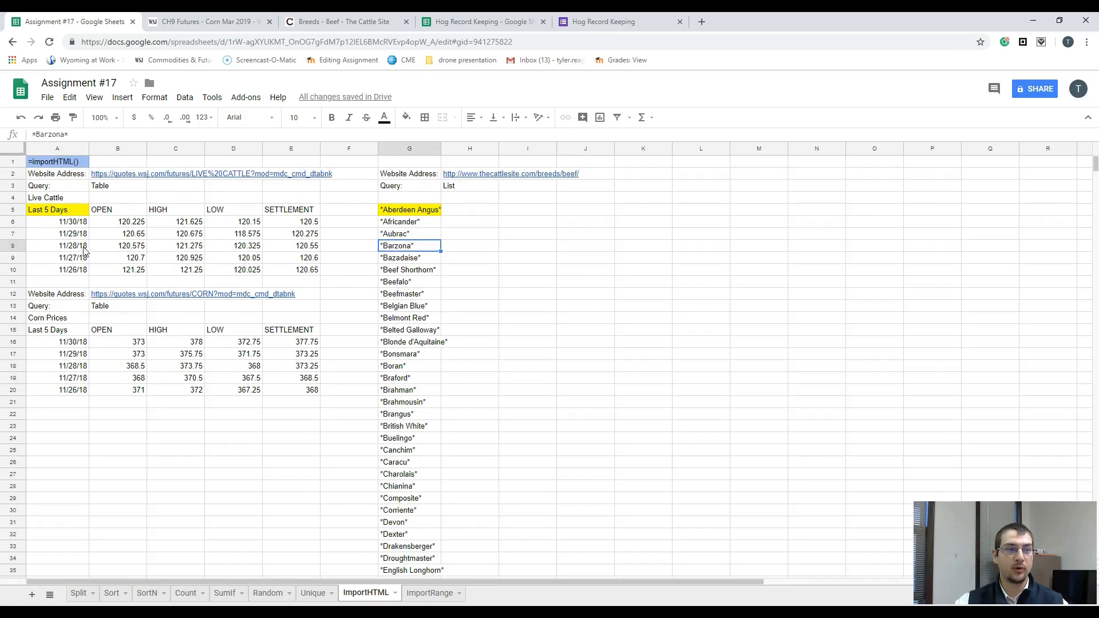
left_click(385, 209)
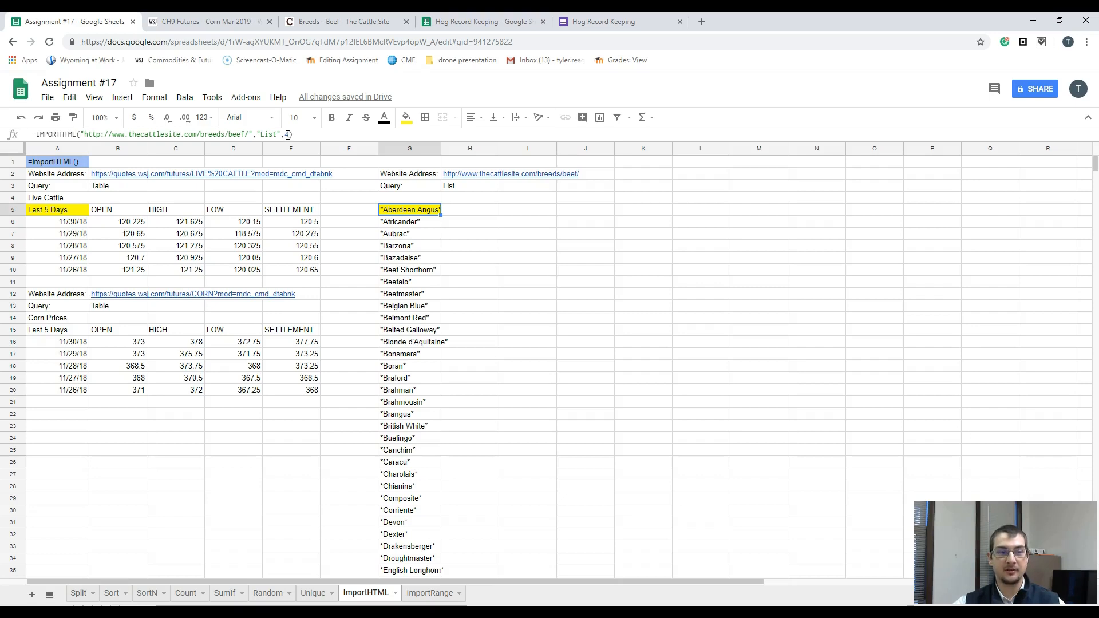
Step: Highlight the Corn table's formula cell A15 with a yellow fill
left_click(67, 329)
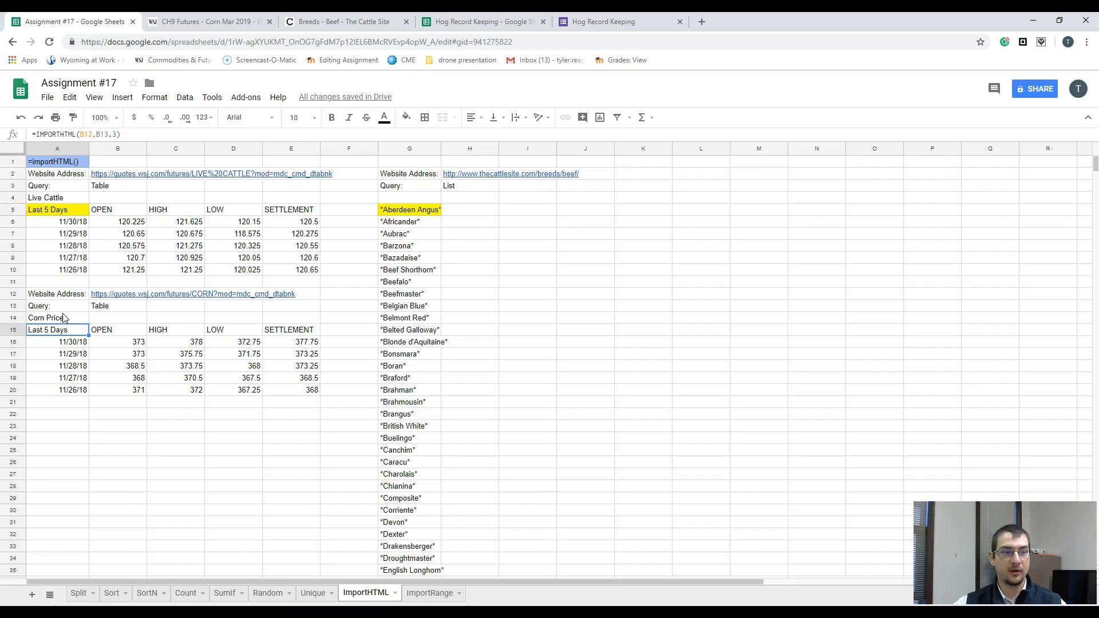
left_click(407, 118)
left_click(442, 168)
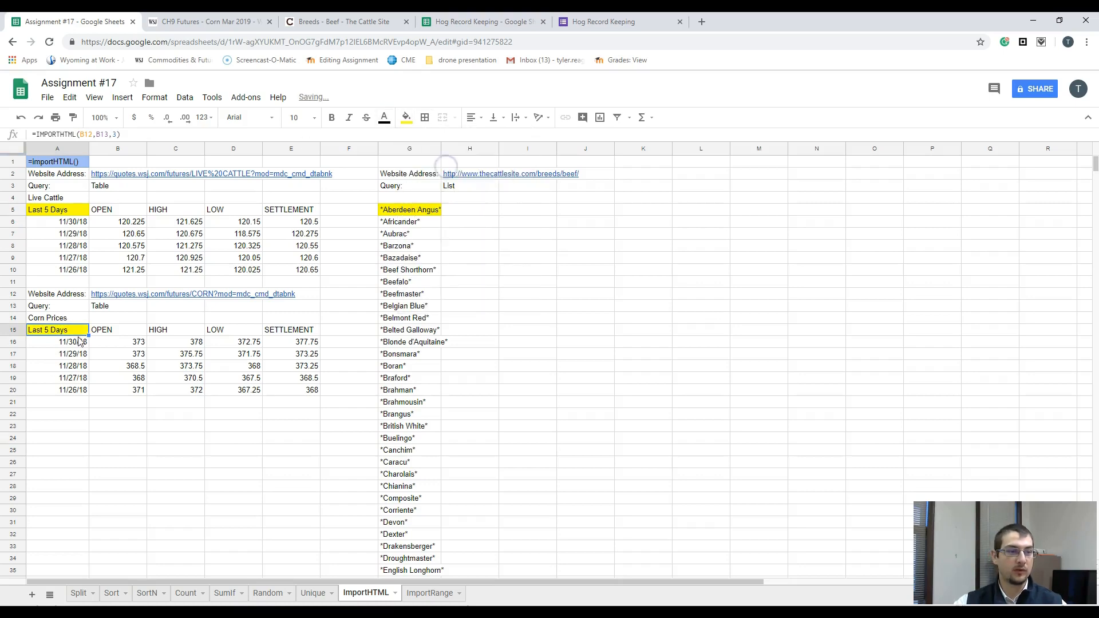
Step: Inspect the URL, query and index arguments of the Corn formula in A15 against the cells B12 and B13
left_click(103, 135)
left_click(103, 135)
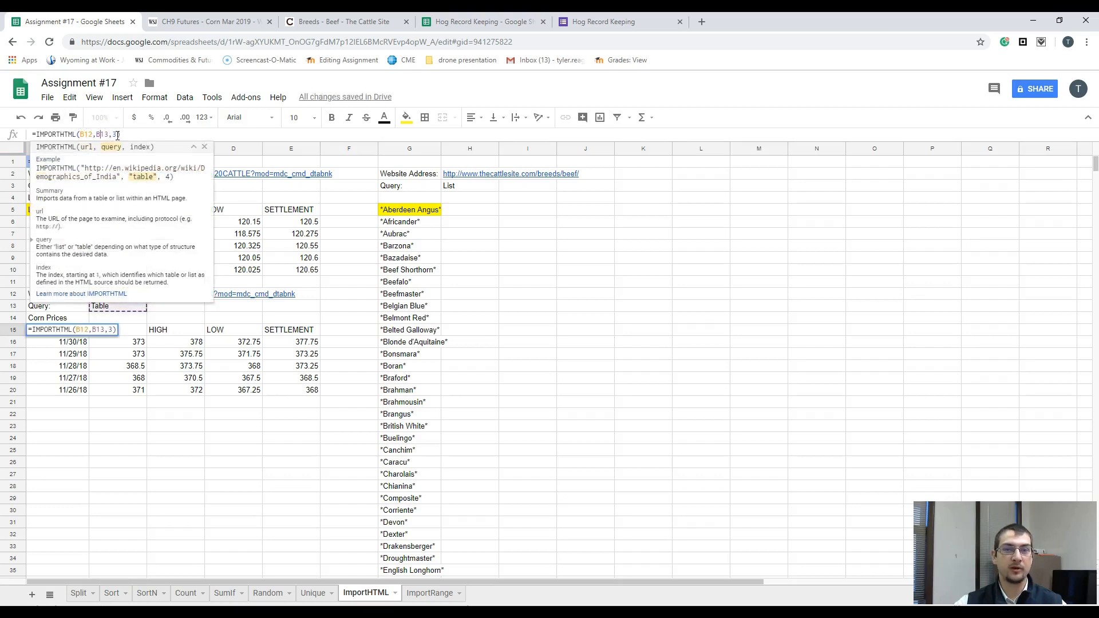
left_click(112, 404)
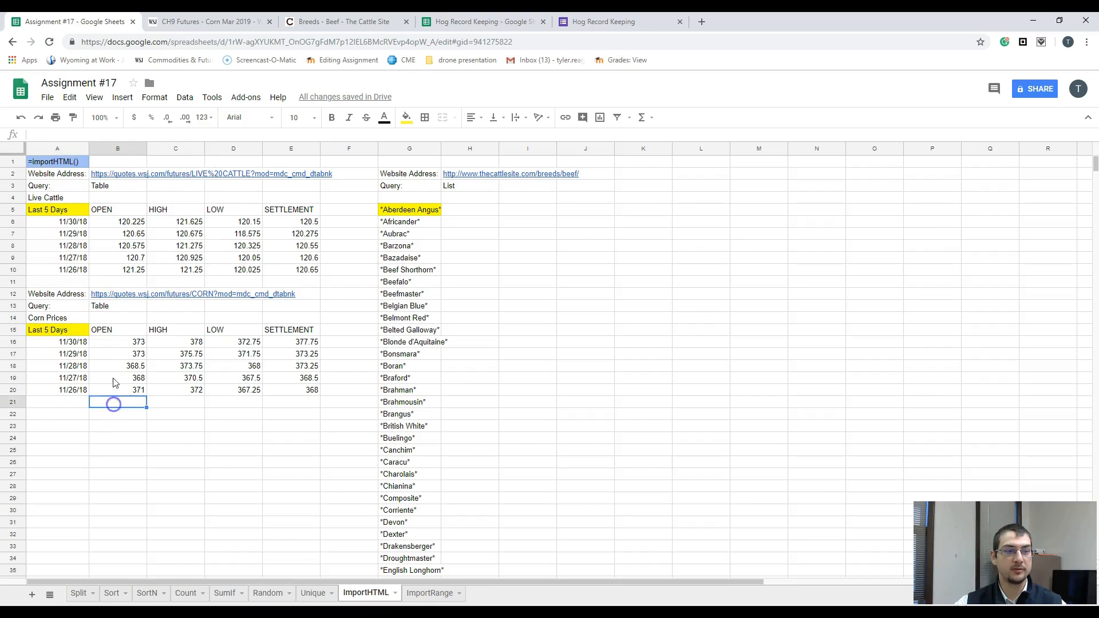
left_click(110, 307)
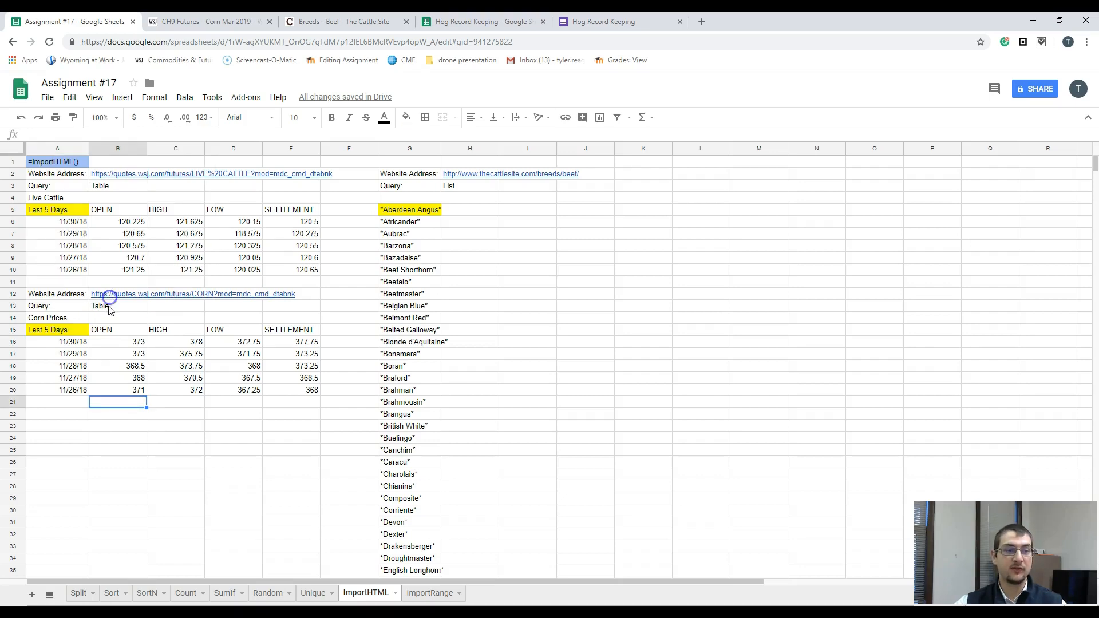